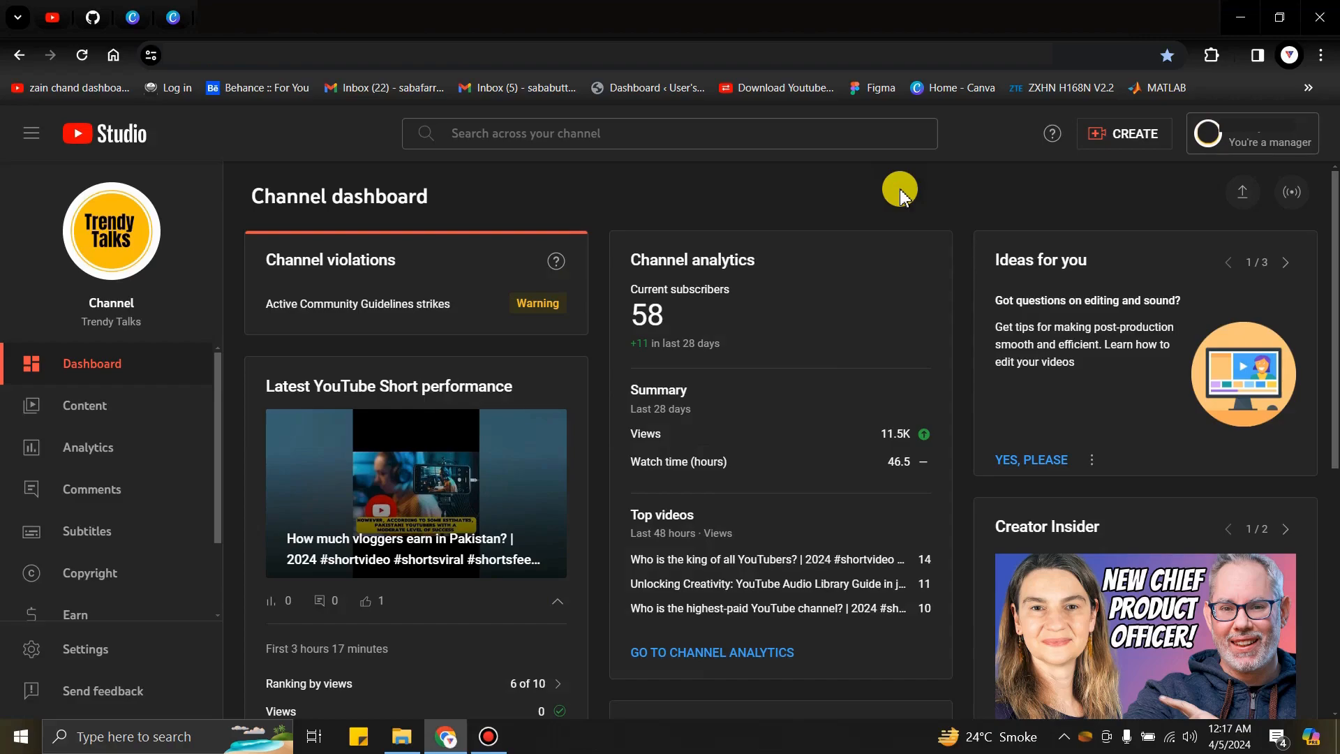
Step: Start a new video upload with the file "52" from the folder 143
{"action": "left_click", "coordinate": [1125, 143]}
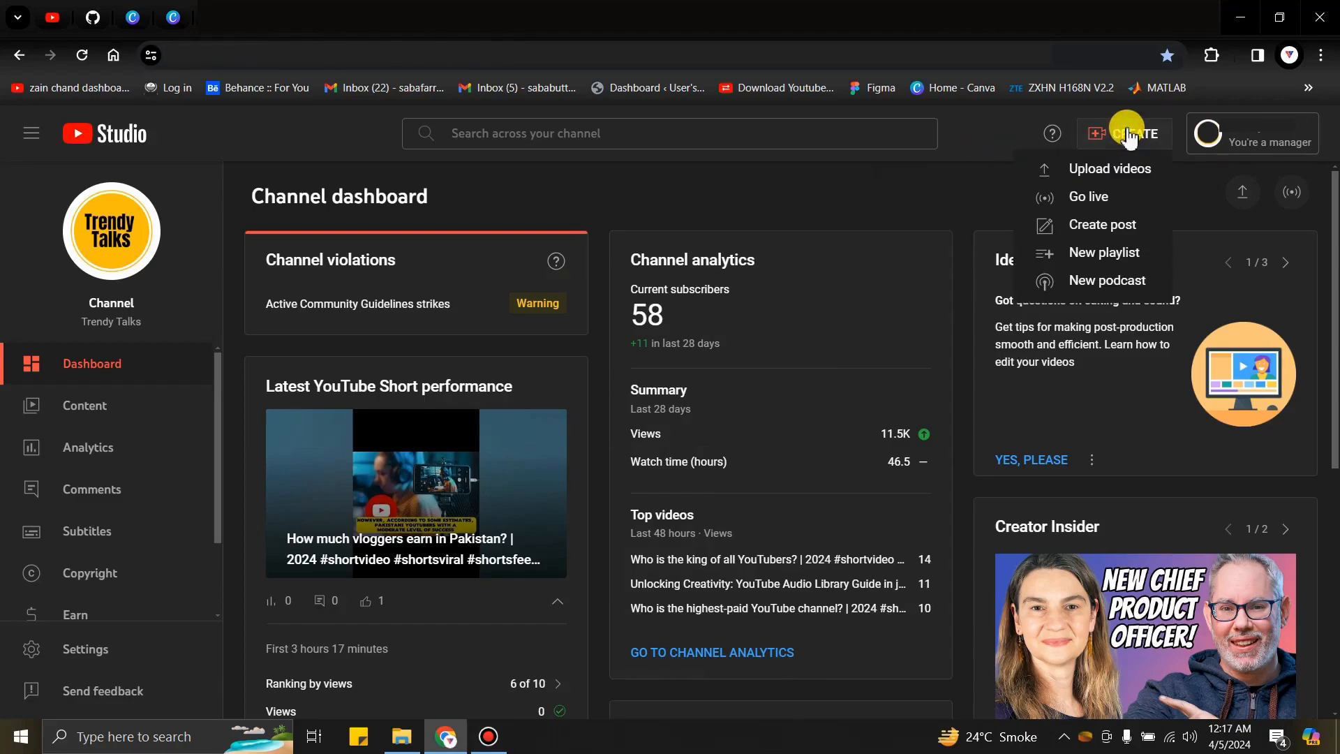
{"action": "left_click", "coordinate": [1115, 175]}
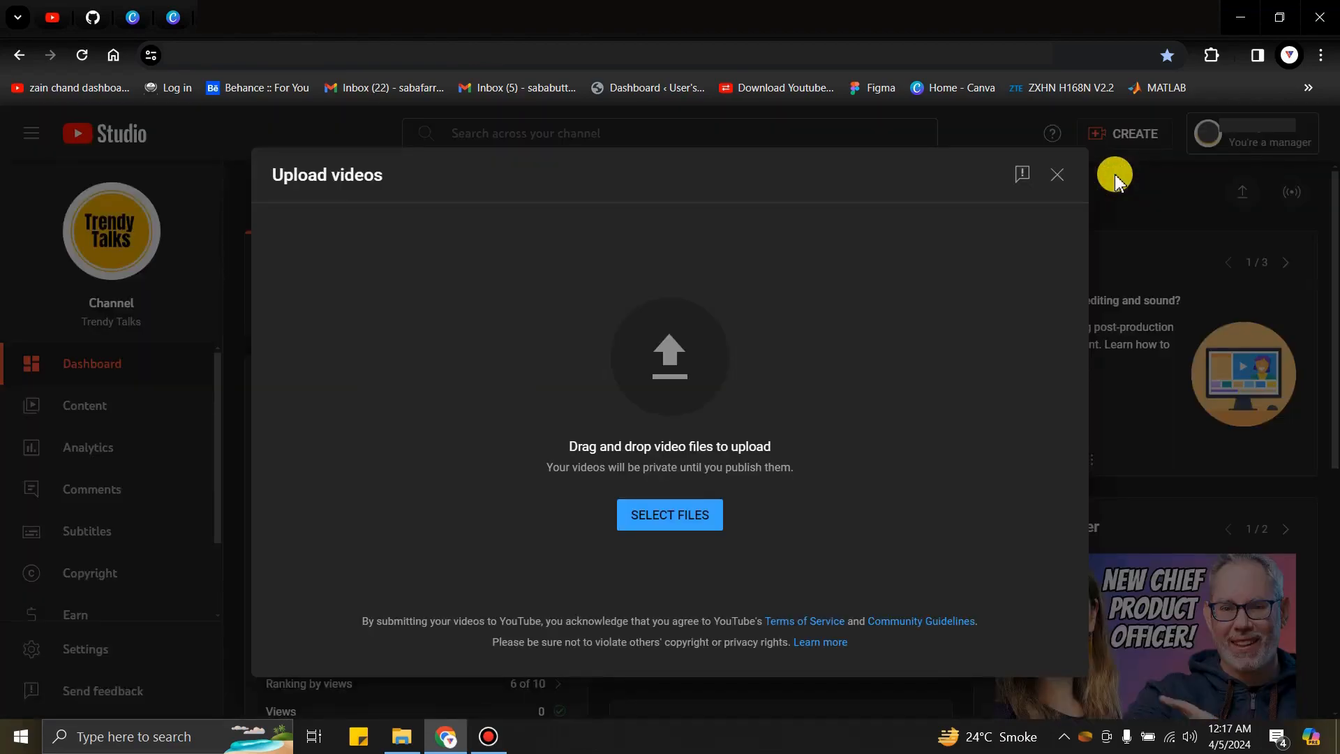
{"action": "left_click", "coordinate": [640, 532]}
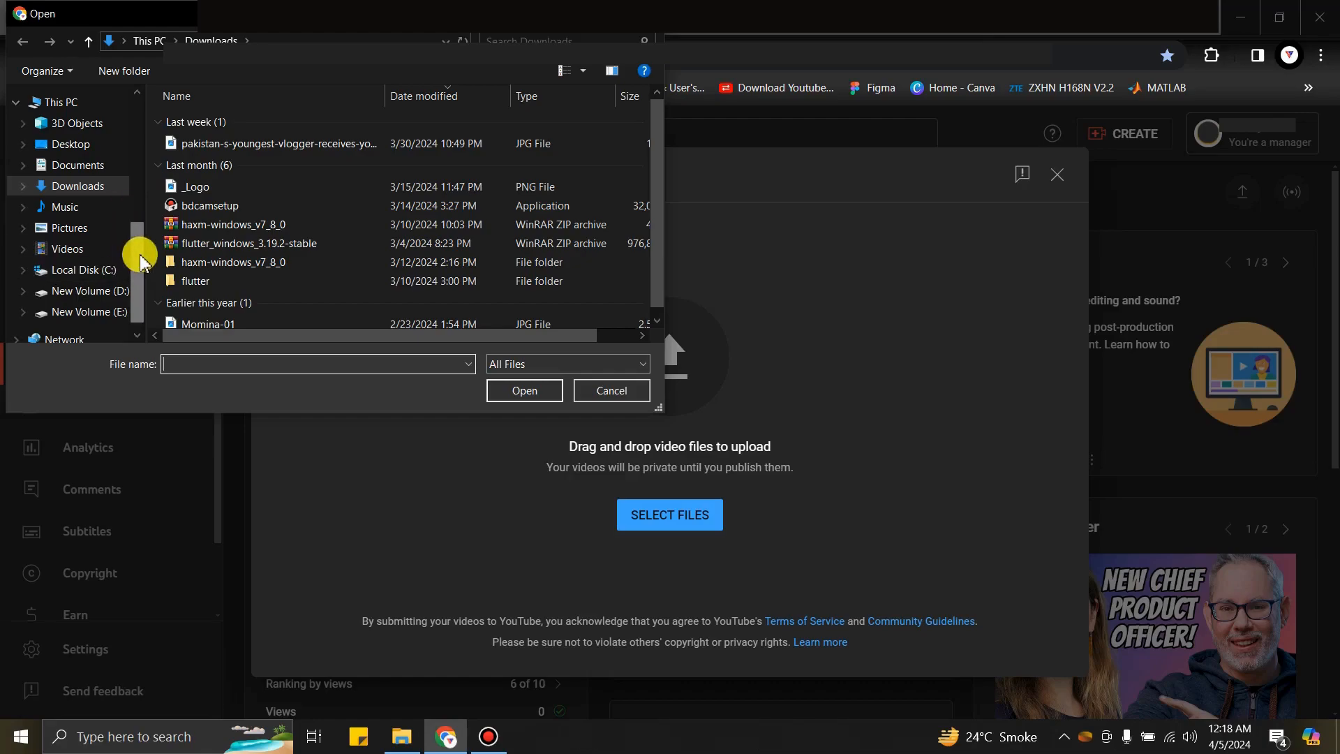
{"action": "scroll", "coordinate": [126, 230], "scroll_direction": "up", "scroll_amount": 3}
{"action": "left_click", "coordinate": [57, 180]}
{"action": "left_click", "coordinate": [206, 143]}
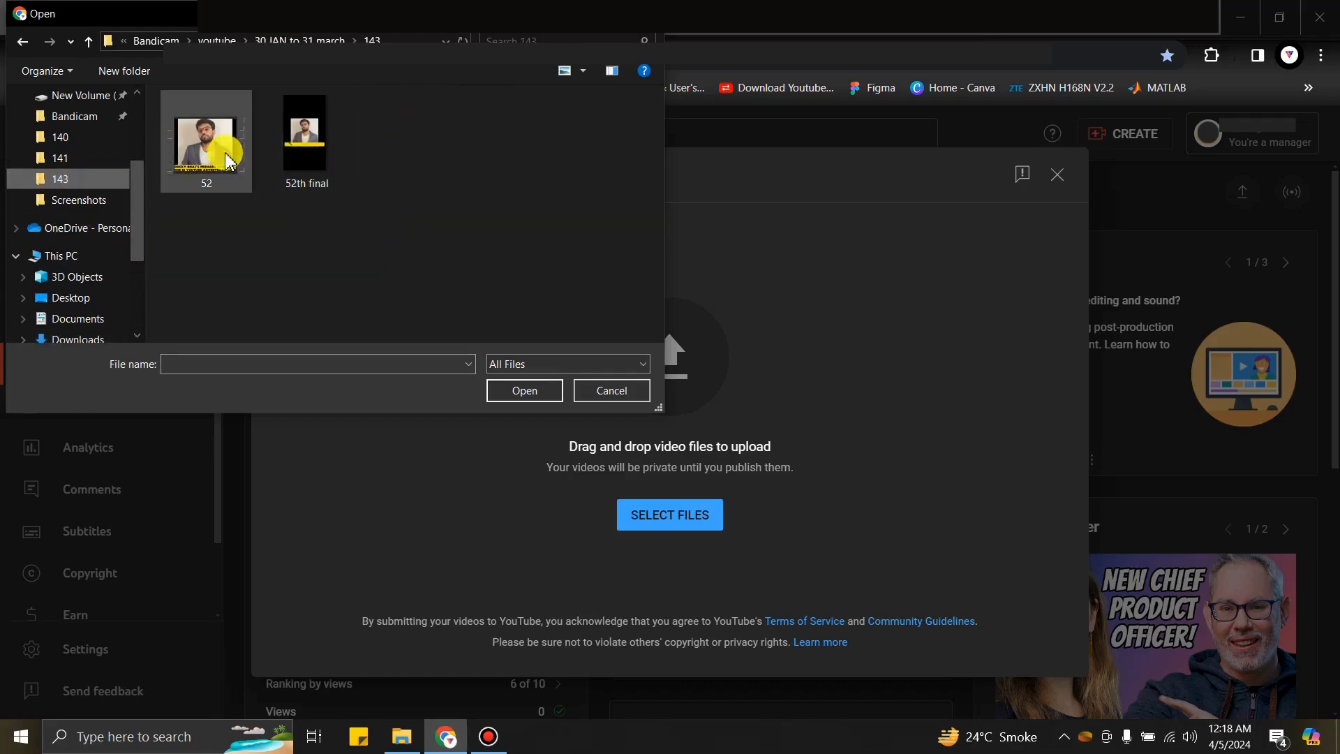
{"action": "left_click", "coordinate": [525, 389]}
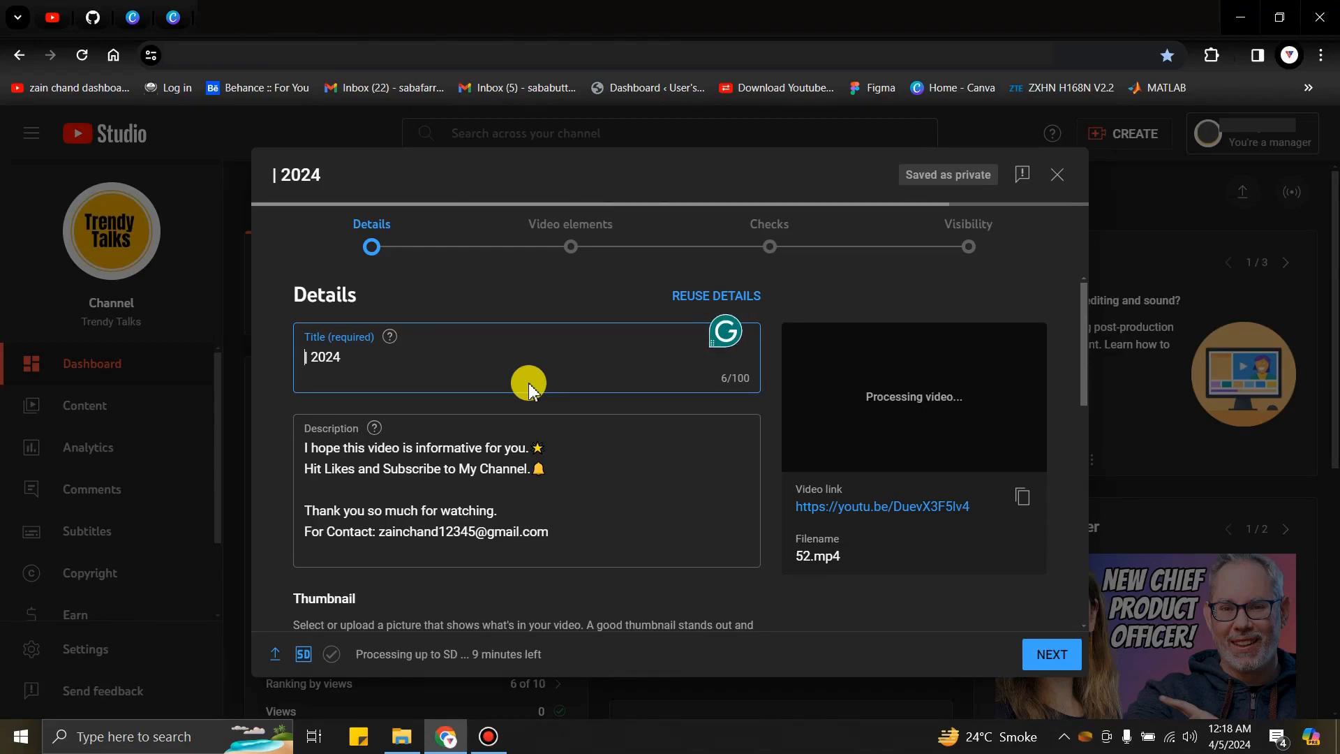
Step: Insert "ducky bhai income" before "| 2024" in the video title
{"action": "type", "text": "ducky b"}
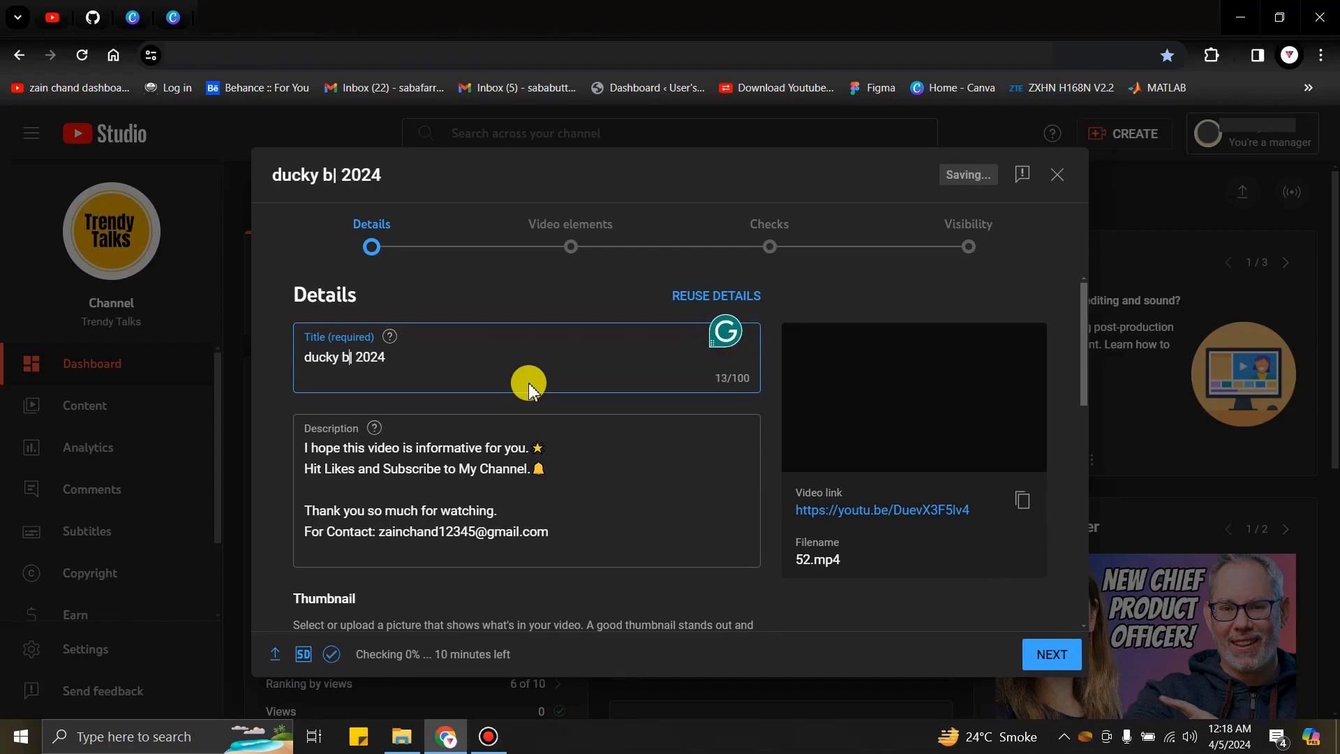
{"action": "type", "text": "hai inc"}
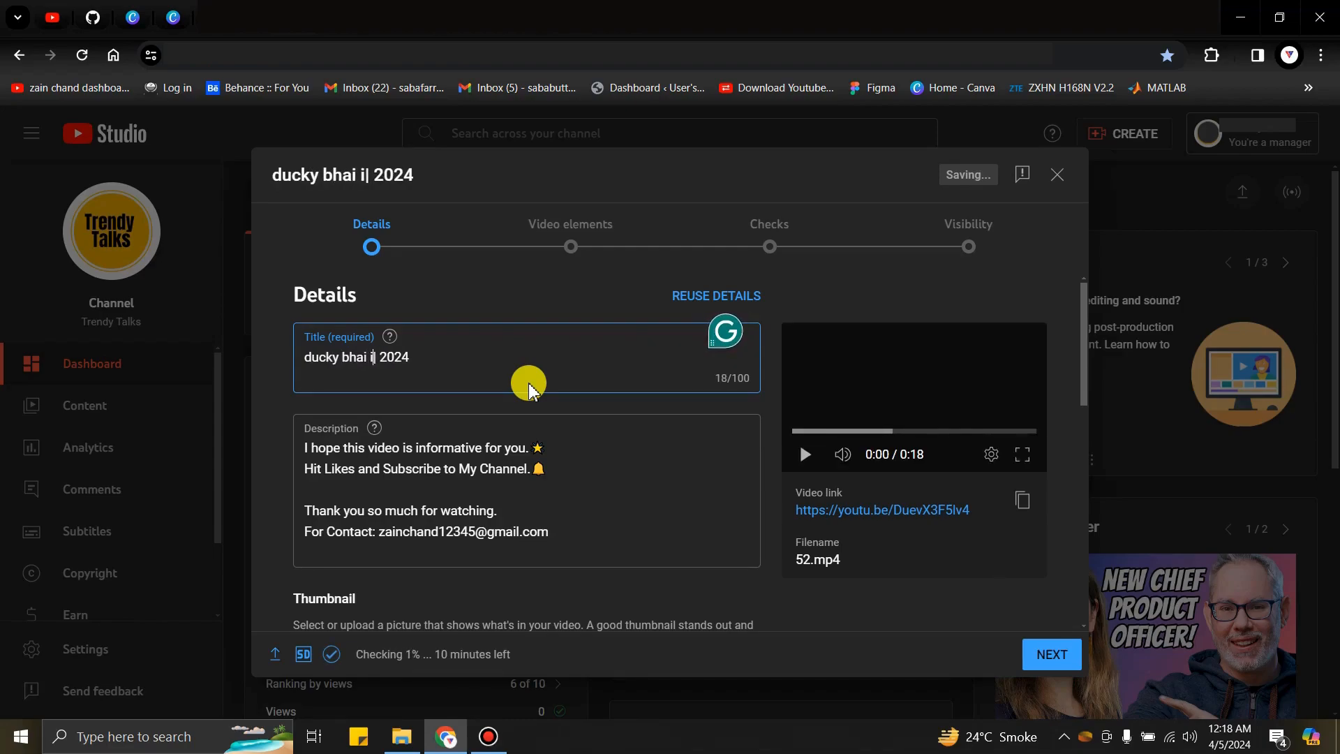
{"action": "type", "text": "ome"}
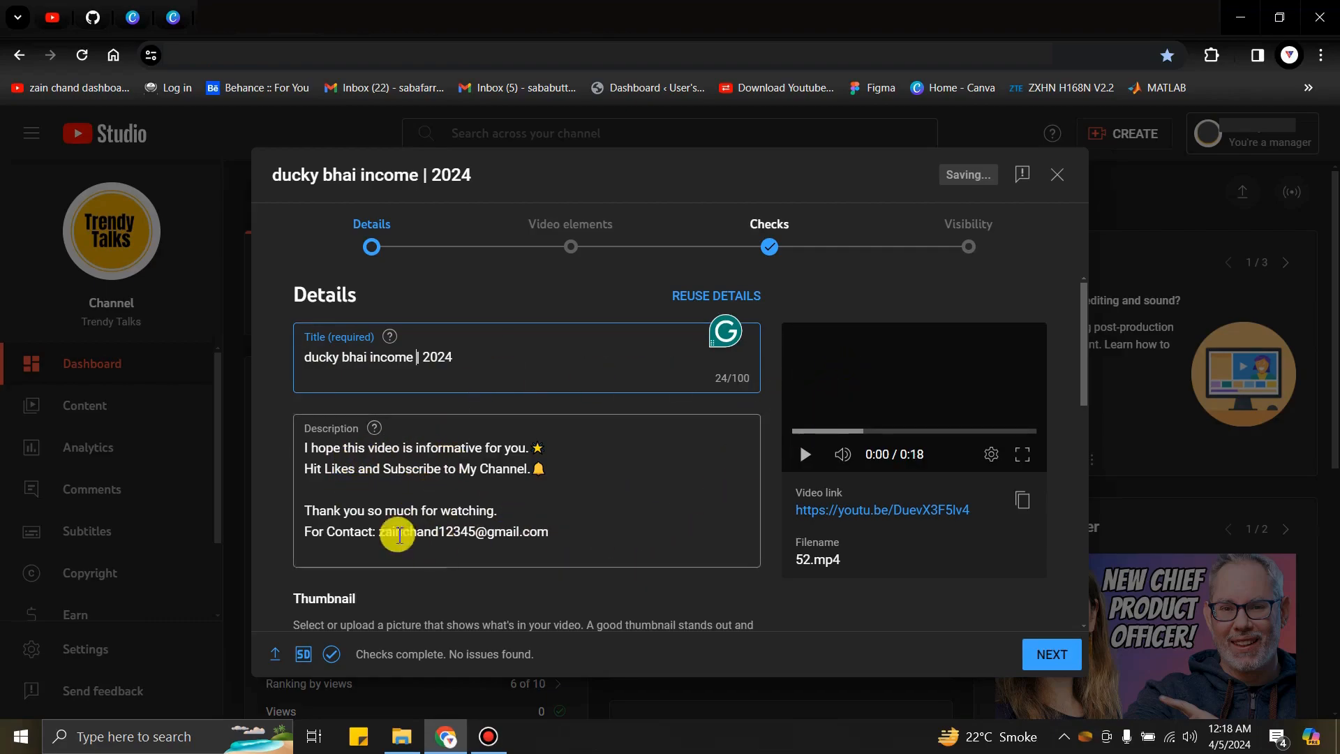
Step: Upload the JPG pakistan-s-youngest-vlogger-receives-youtube-creator-award_1 from the Downloads folder as the video's custom thumbnail
{"action": "left_click", "coordinate": [359, 493]}
{"action": "scroll", "coordinate": [367, 524], "scroll_direction": "down", "scroll_amount": 3}
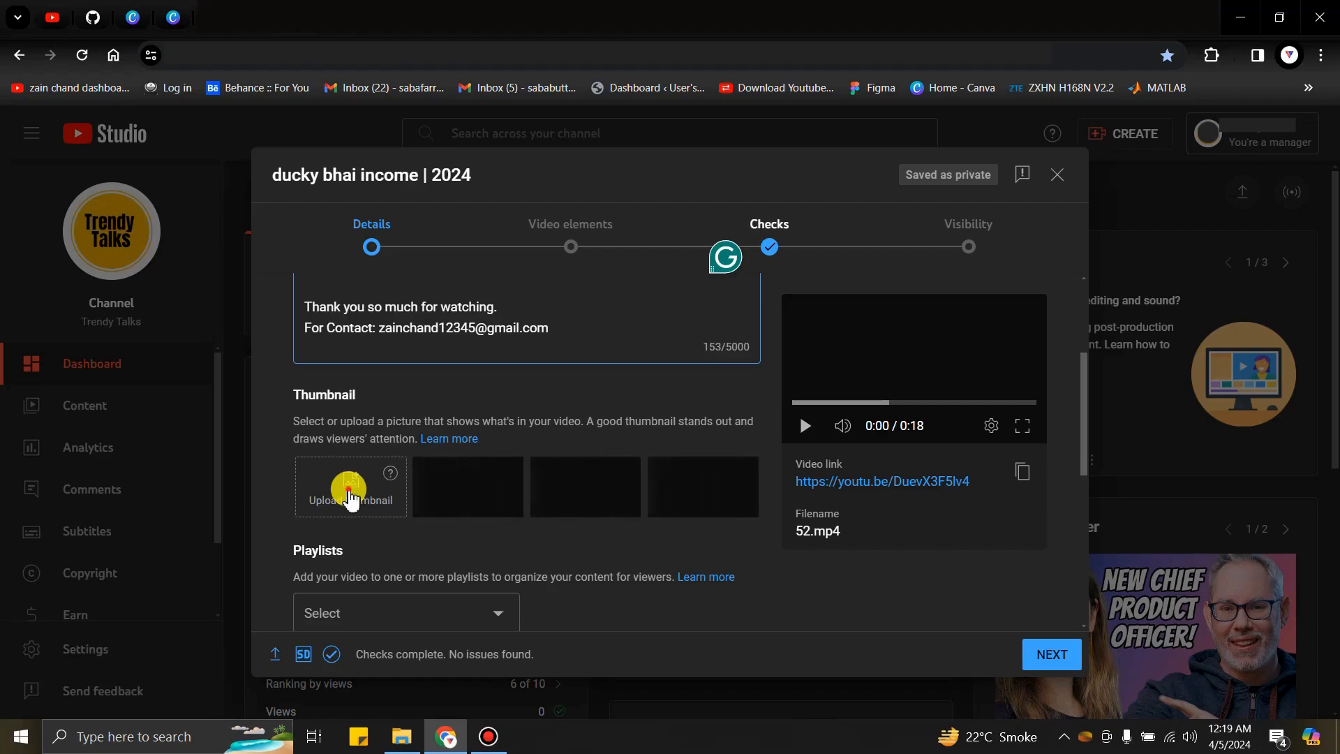
{"action": "left_click", "coordinate": [341, 494]}
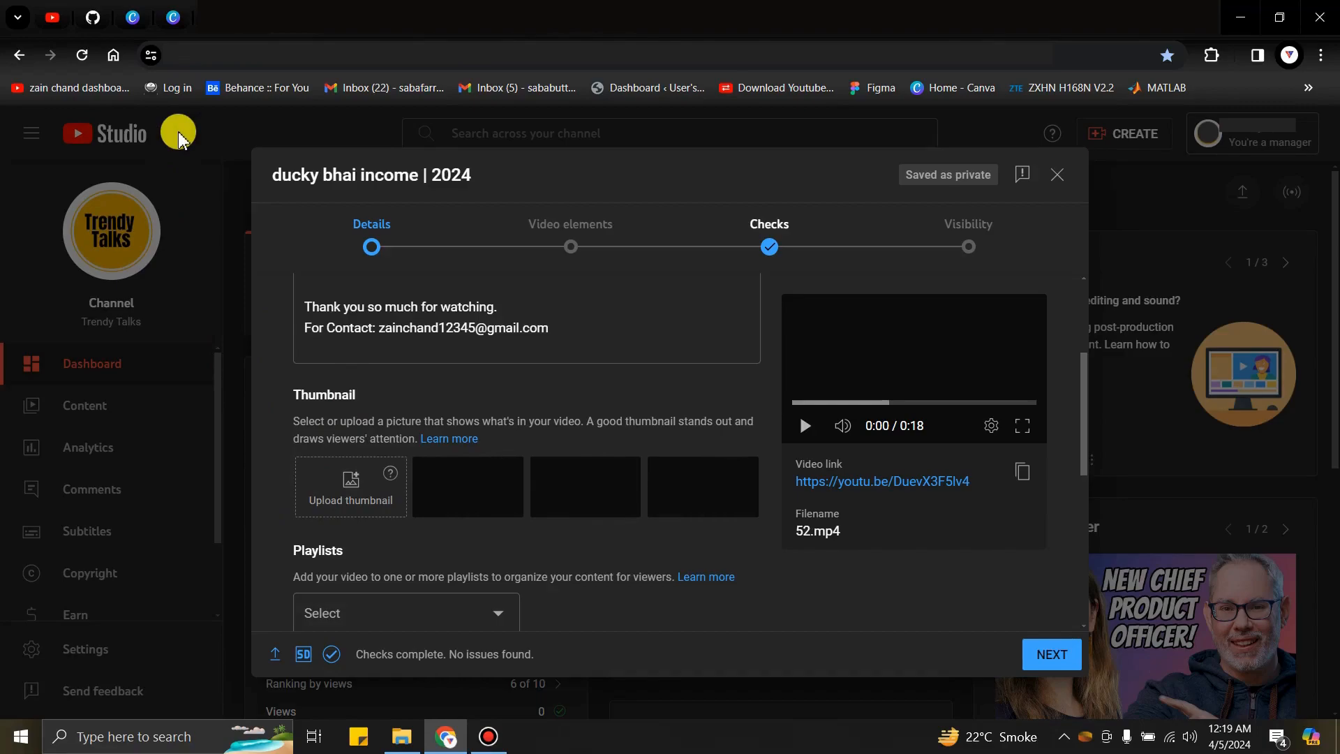
{"action": "left_click", "coordinate": [630, 341]}
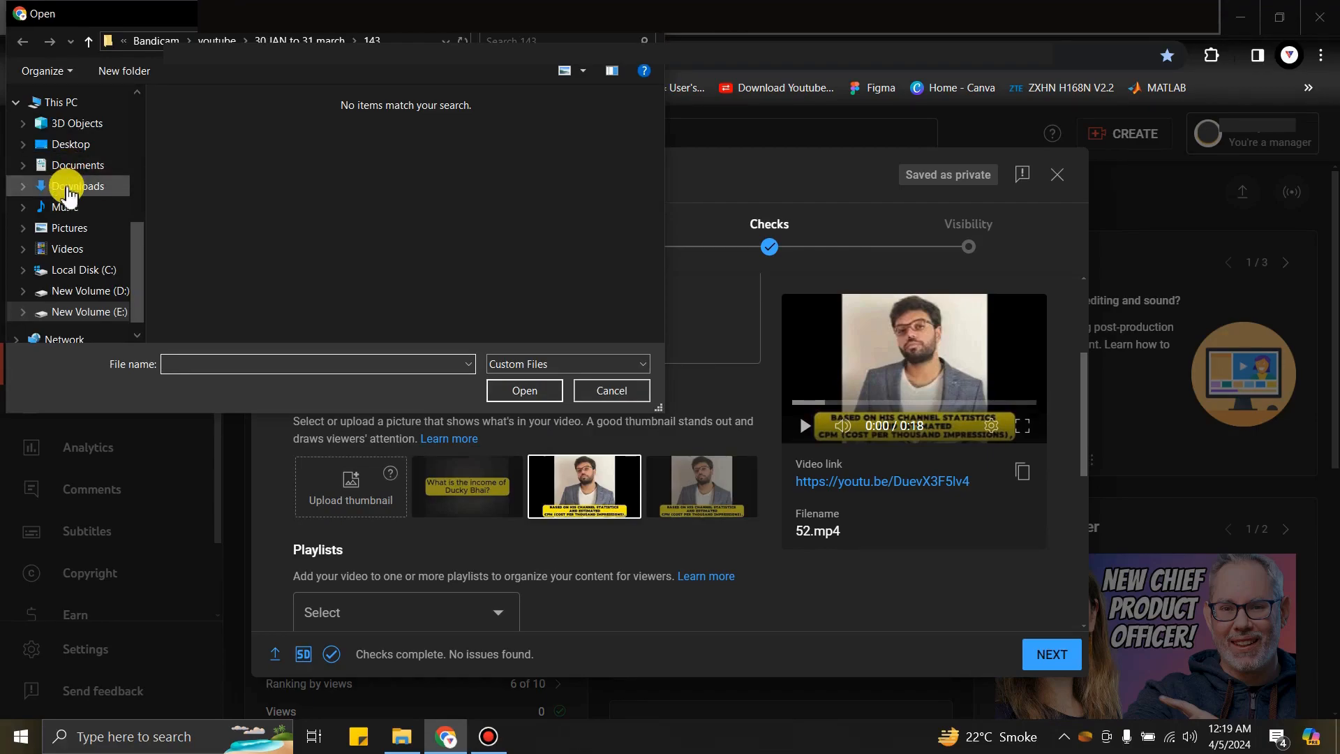
{"action": "left_click", "coordinate": [67, 190]}
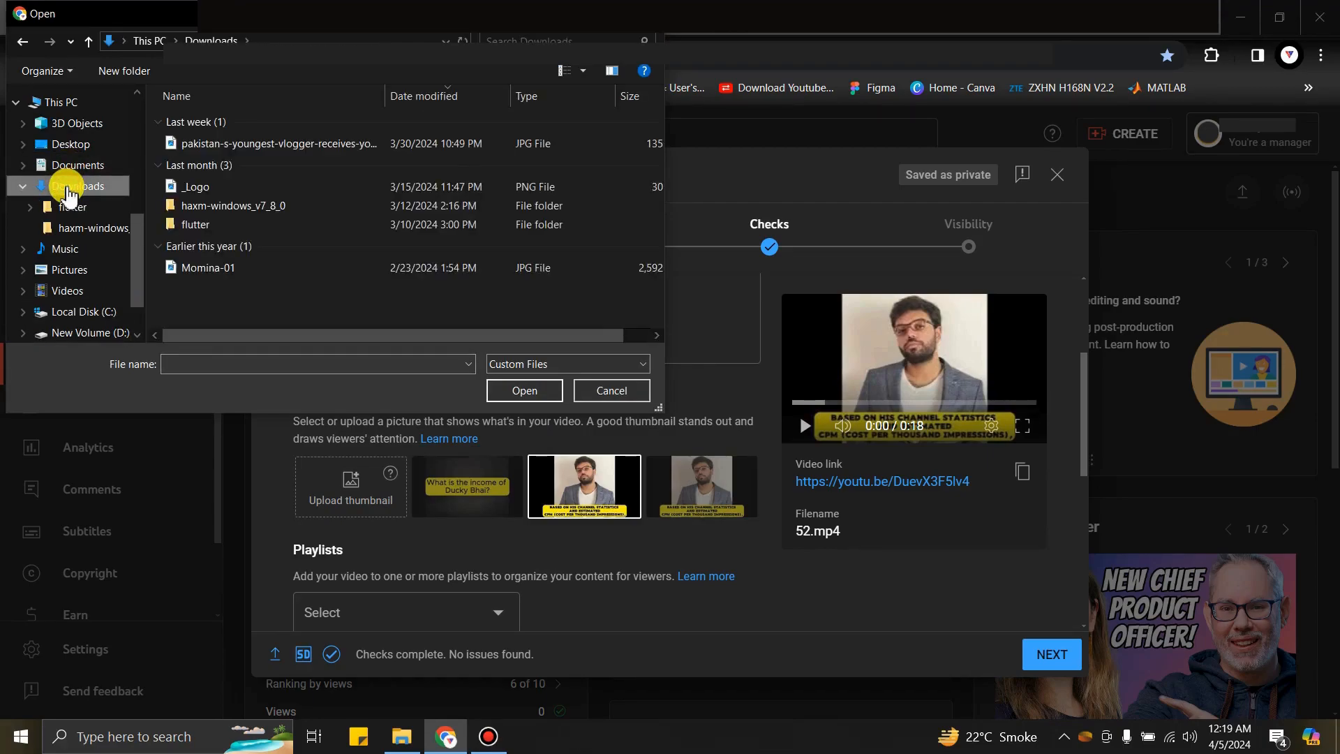
{"action": "left_click", "coordinate": [187, 143]}
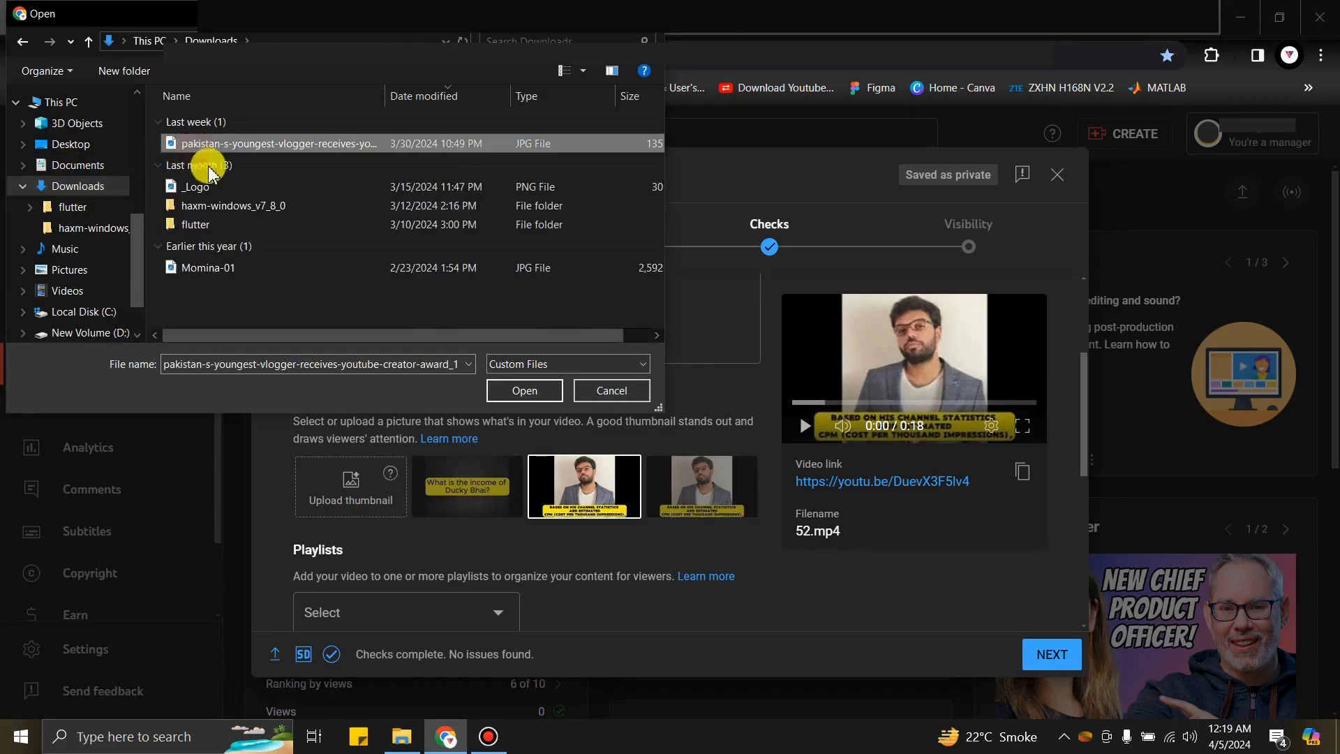
{"action": "left_click", "coordinate": [530, 388]}
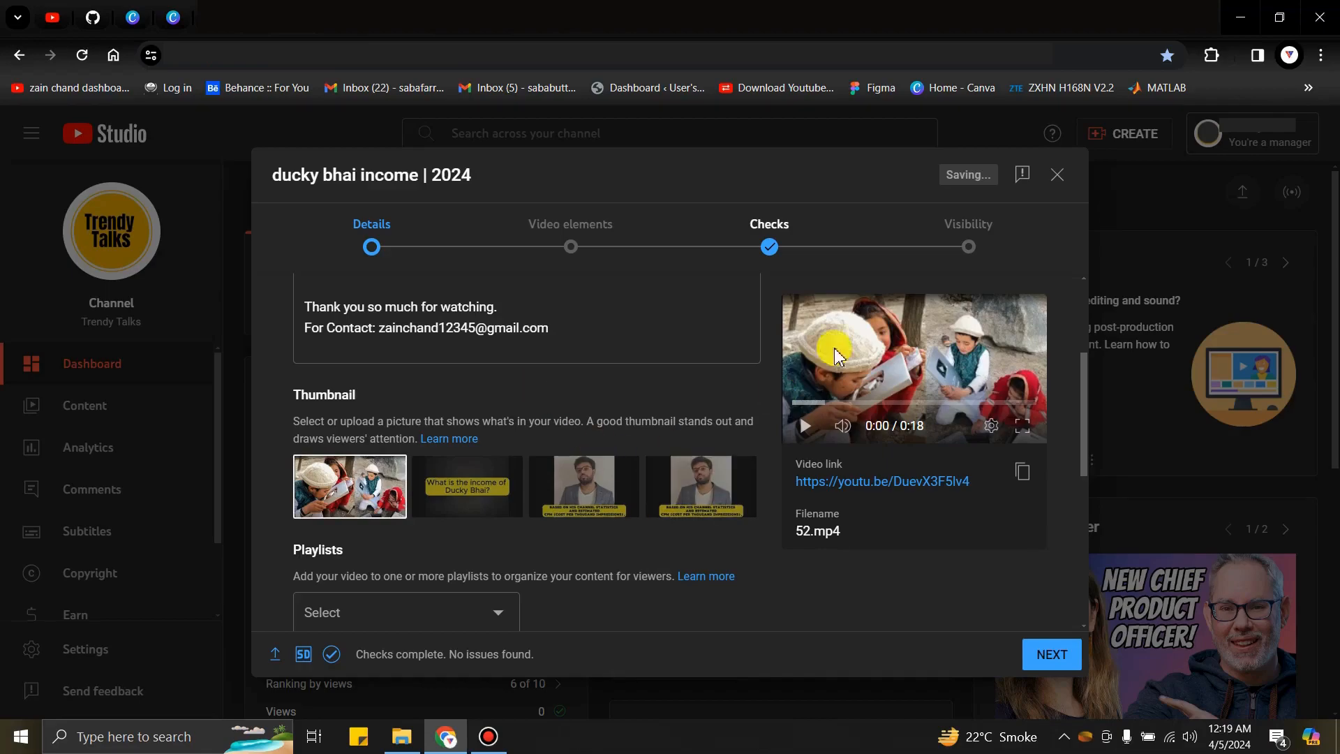
Step: Preview the video briefly and review the thumbnail, playlist and audience settings in its details
{"action": "left_click", "coordinate": [805, 427]}
{"action": "left_click", "coordinate": [805, 427]}
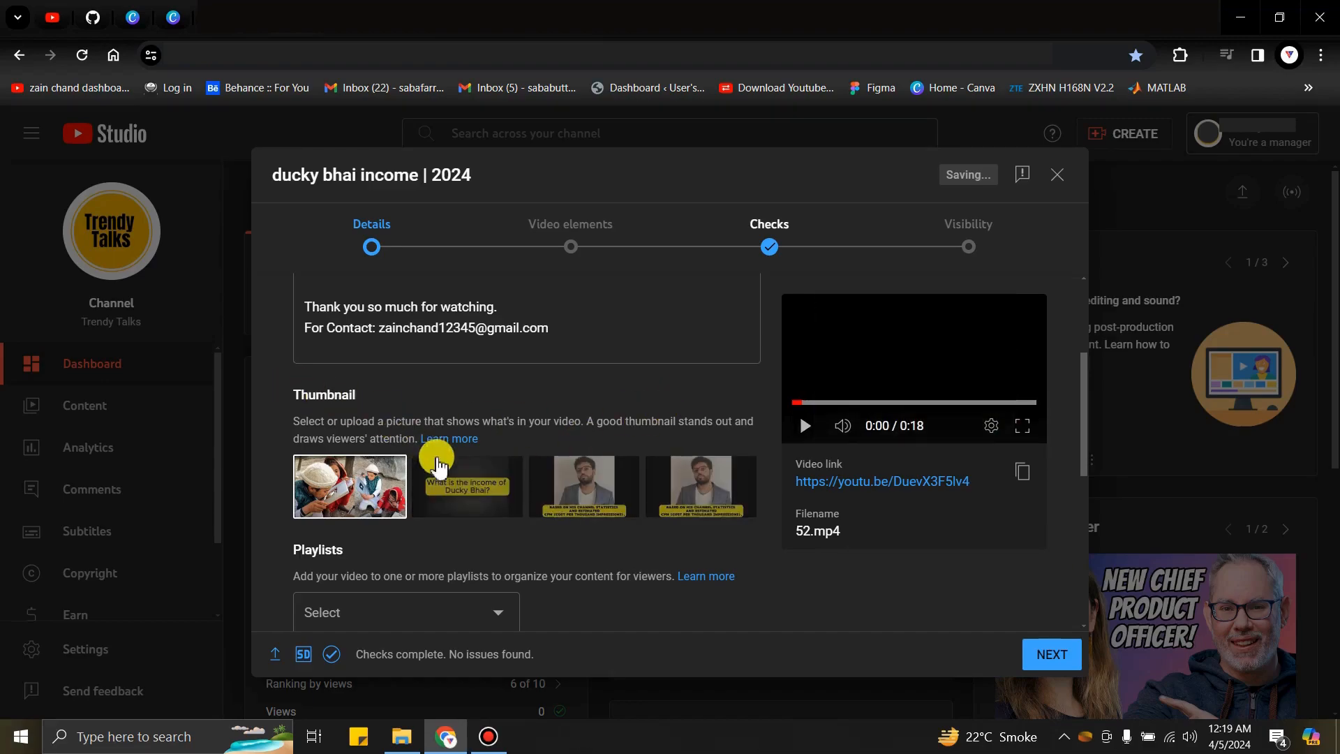
{"action": "scroll", "coordinate": [435, 457], "scroll_direction": "down", "scroll_amount": 3}
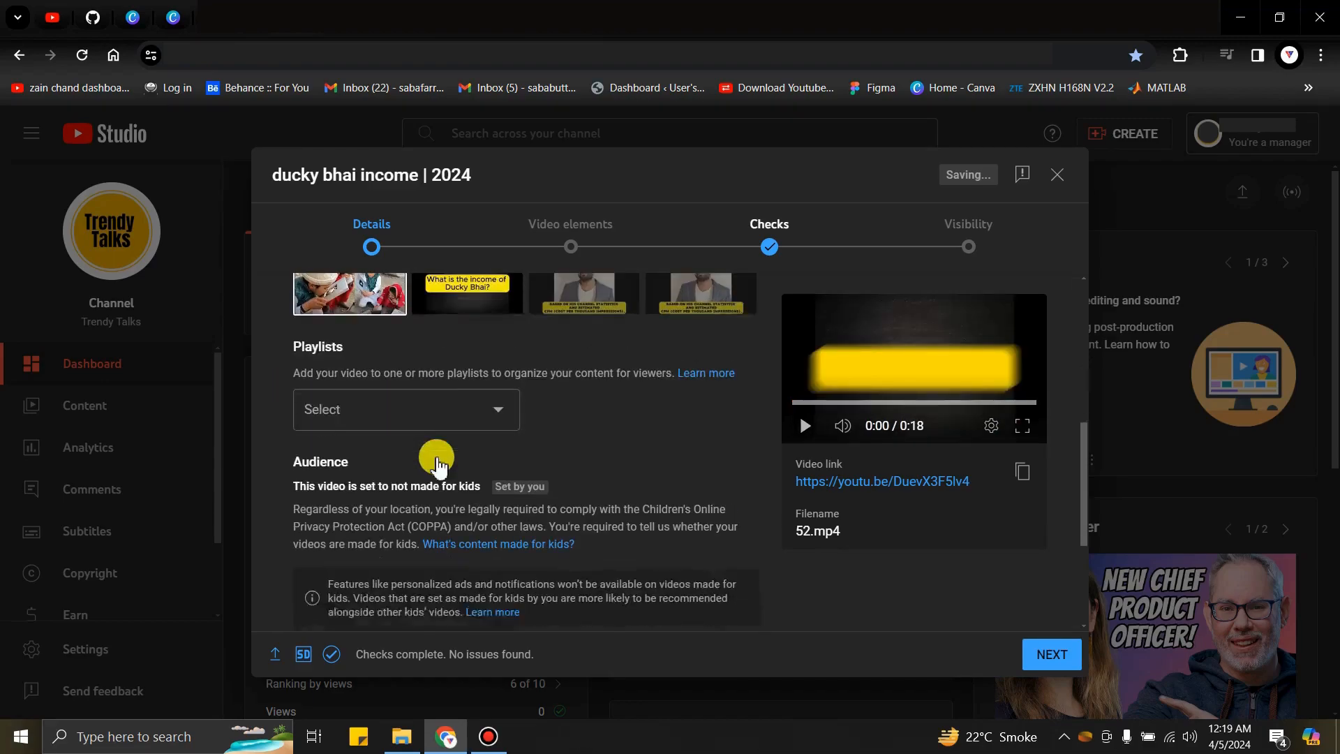
{"action": "left_click", "coordinate": [363, 411]}
{"action": "left_click", "coordinate": [673, 407]}
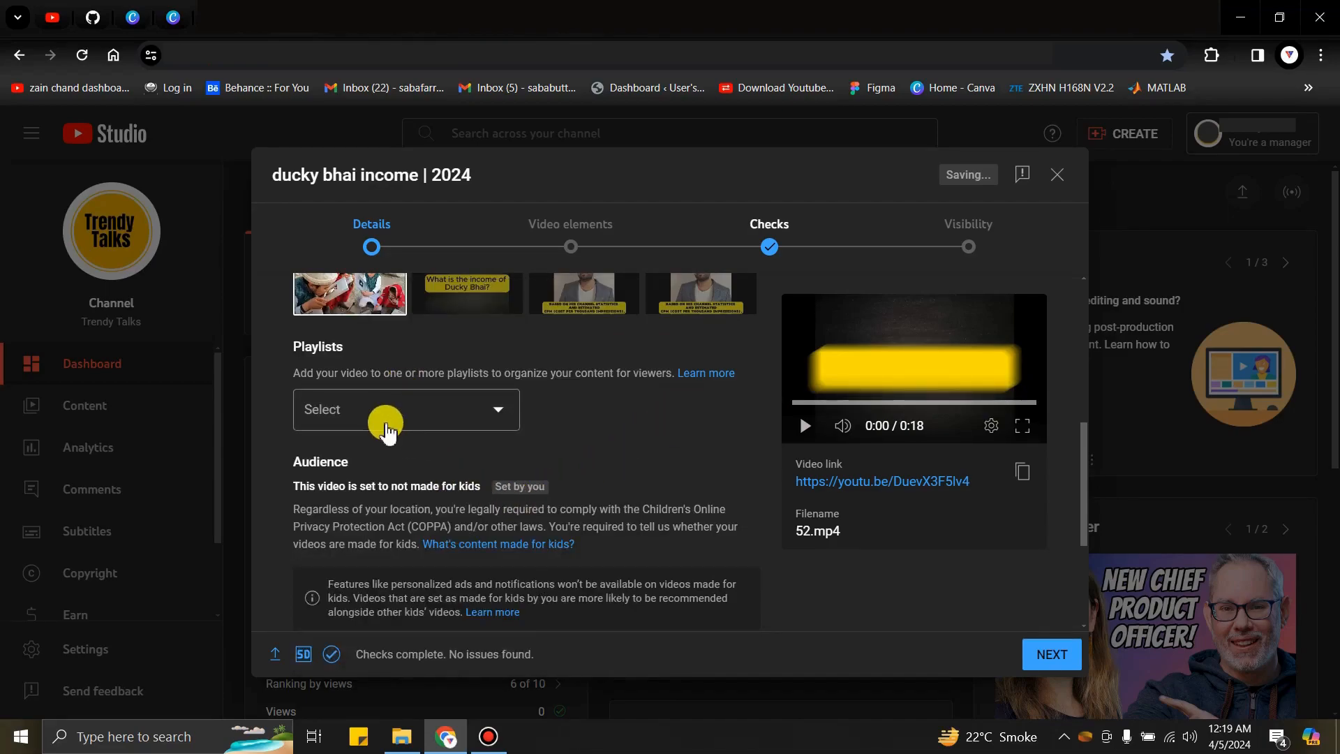
{"action": "scroll", "coordinate": [371, 517], "scroll_direction": "up", "scroll_amount": 3}
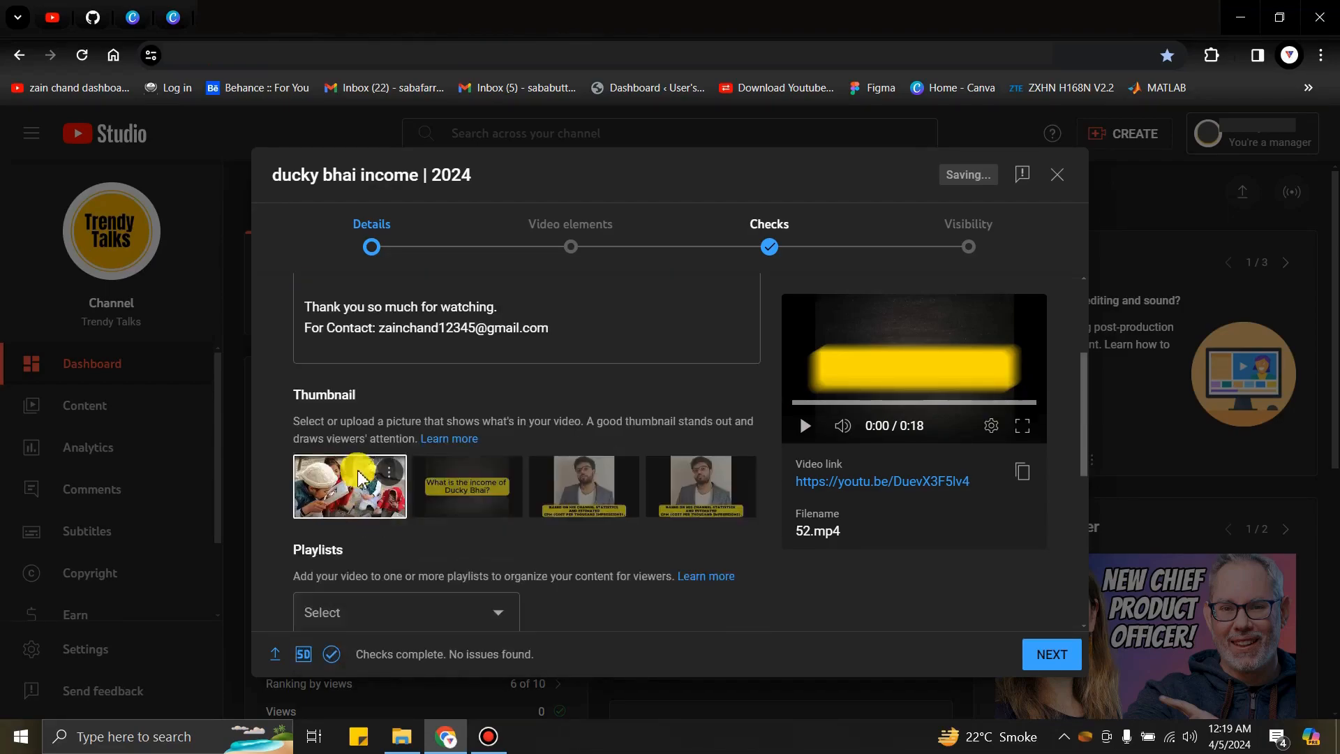
{"action": "scroll", "coordinate": [360, 477], "scroll_direction": "down", "scroll_amount": 1}
{"action": "scroll", "coordinate": [350, 470], "scroll_direction": "up", "scroll_amount": 1}
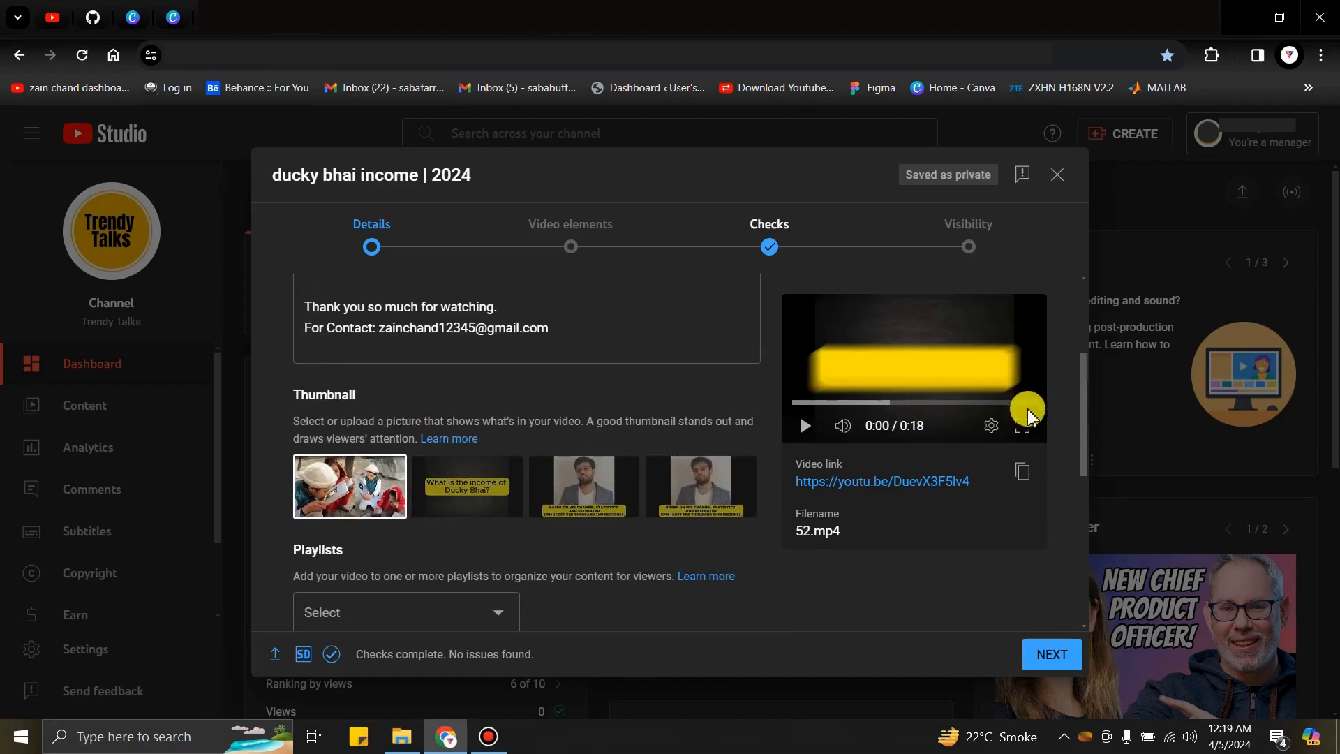
{"action": "left_click_drag", "start_coordinate": [1086, 383], "coordinate": [891, 547]}
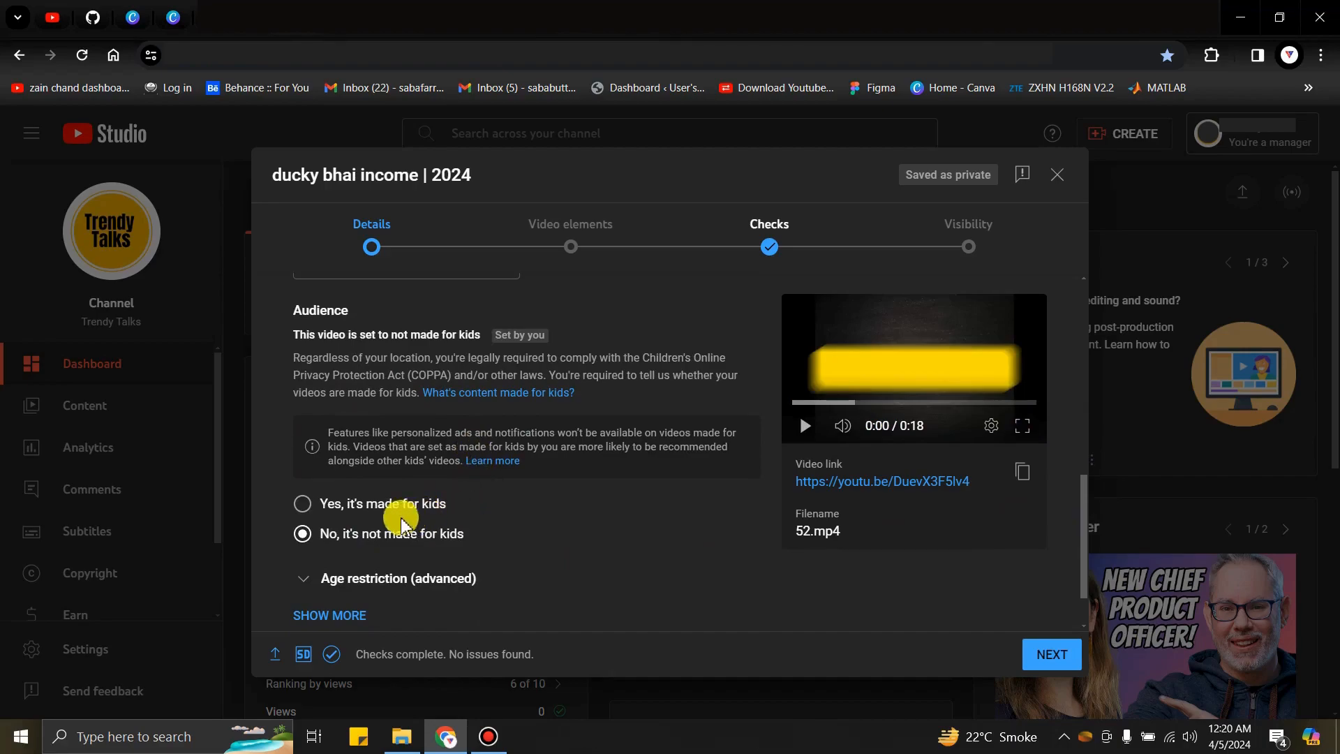
{"action": "scroll", "coordinate": [643, 359], "scroll_direction": "up", "scroll_amount": 10}
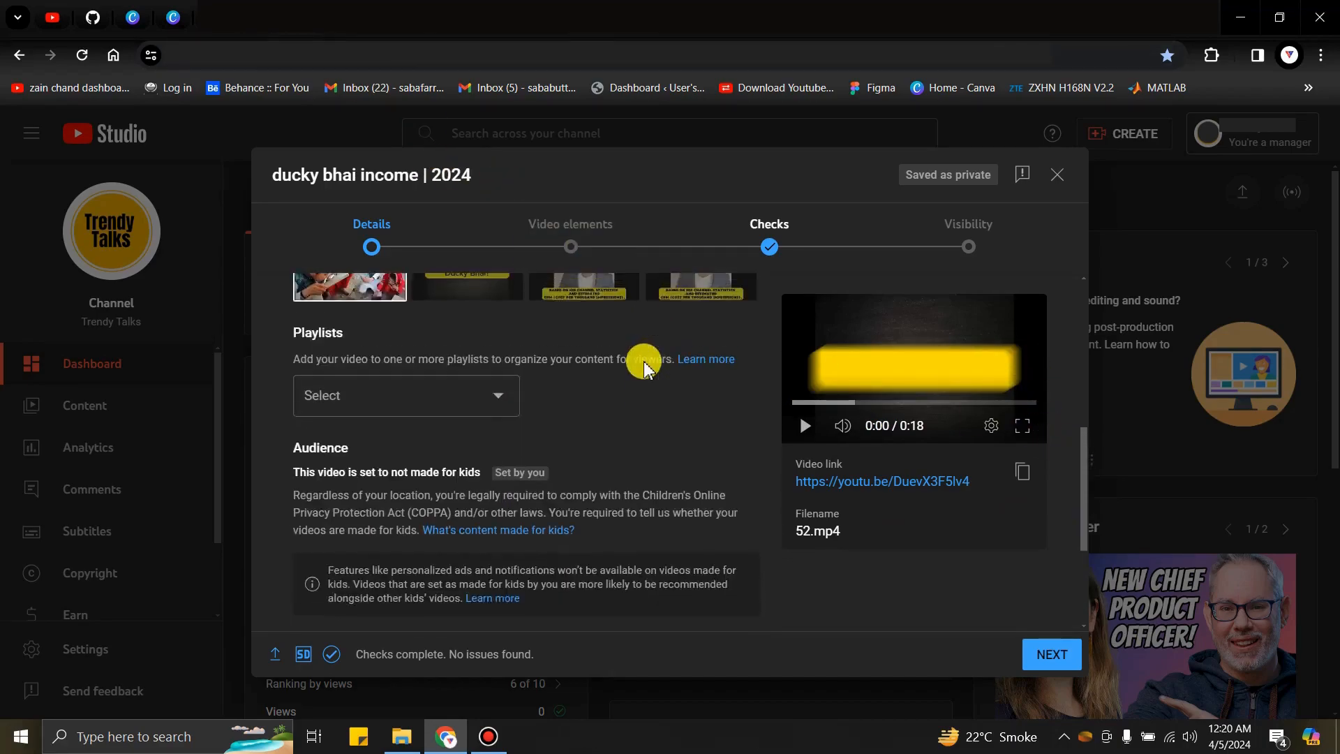
{"action": "scroll", "coordinate": [653, 330], "scroll_direction": "down", "scroll_amount": 3}
{"action": "scroll", "coordinate": [653, 330], "scroll_direction": "up", "scroll_amount": 3}
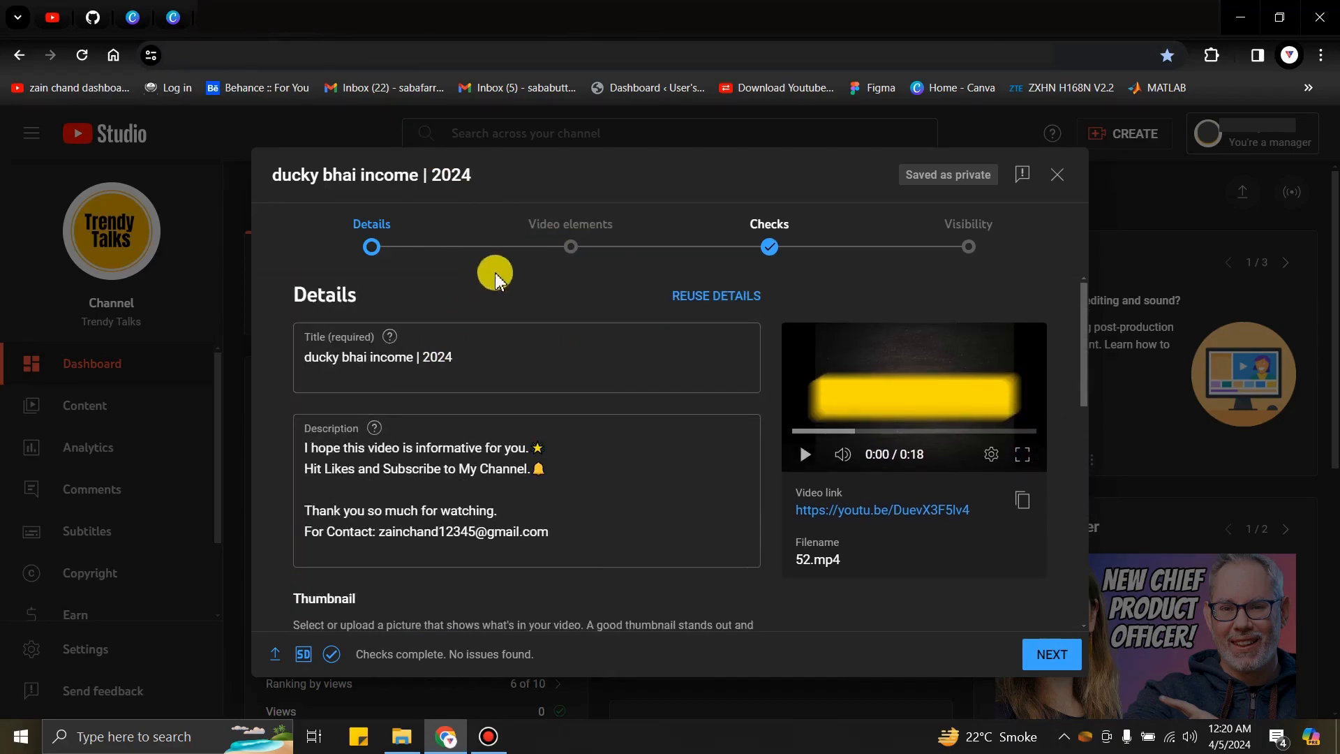
Step: Copy the video title and publish it as a manually entered English subtitle caption starting at 00:00
{"action": "left_click", "coordinate": [471, 360]}
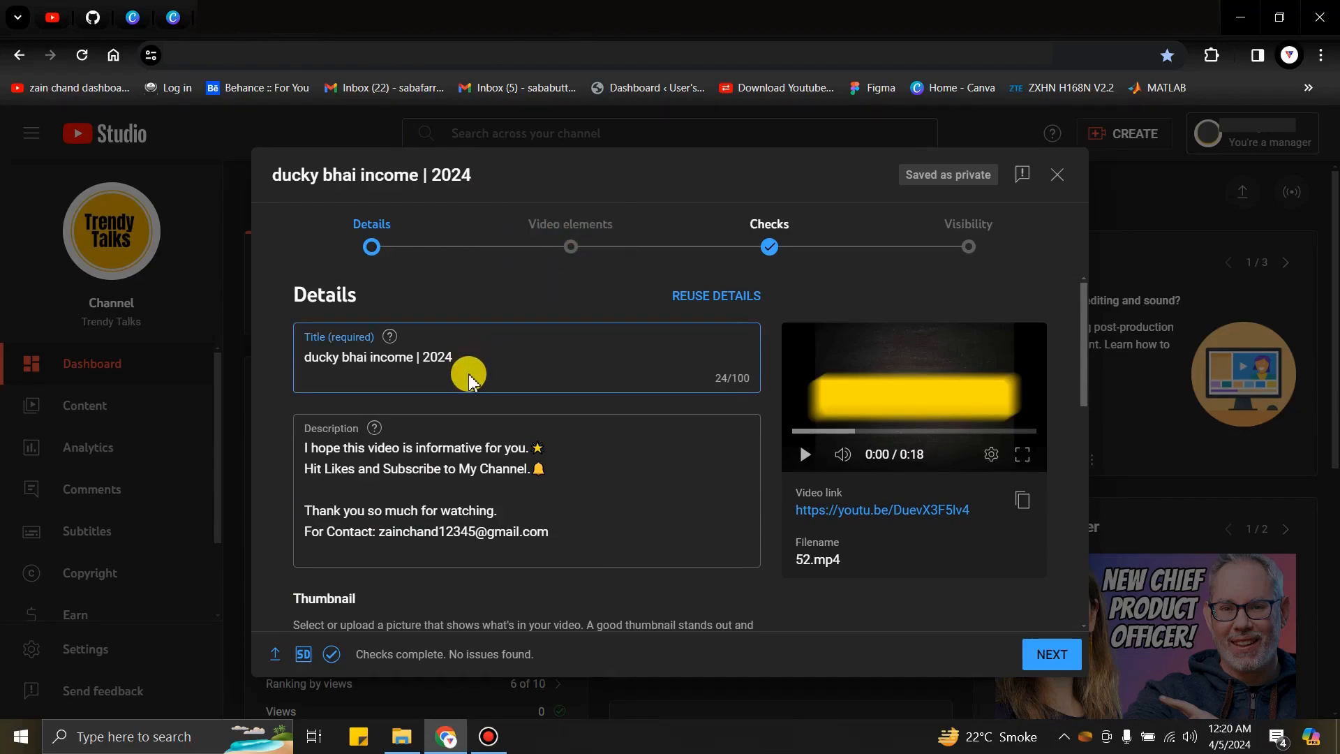
{"action": "key", "text": "ctrl+a"}
{"action": "key", "text": "ctrl+c"}
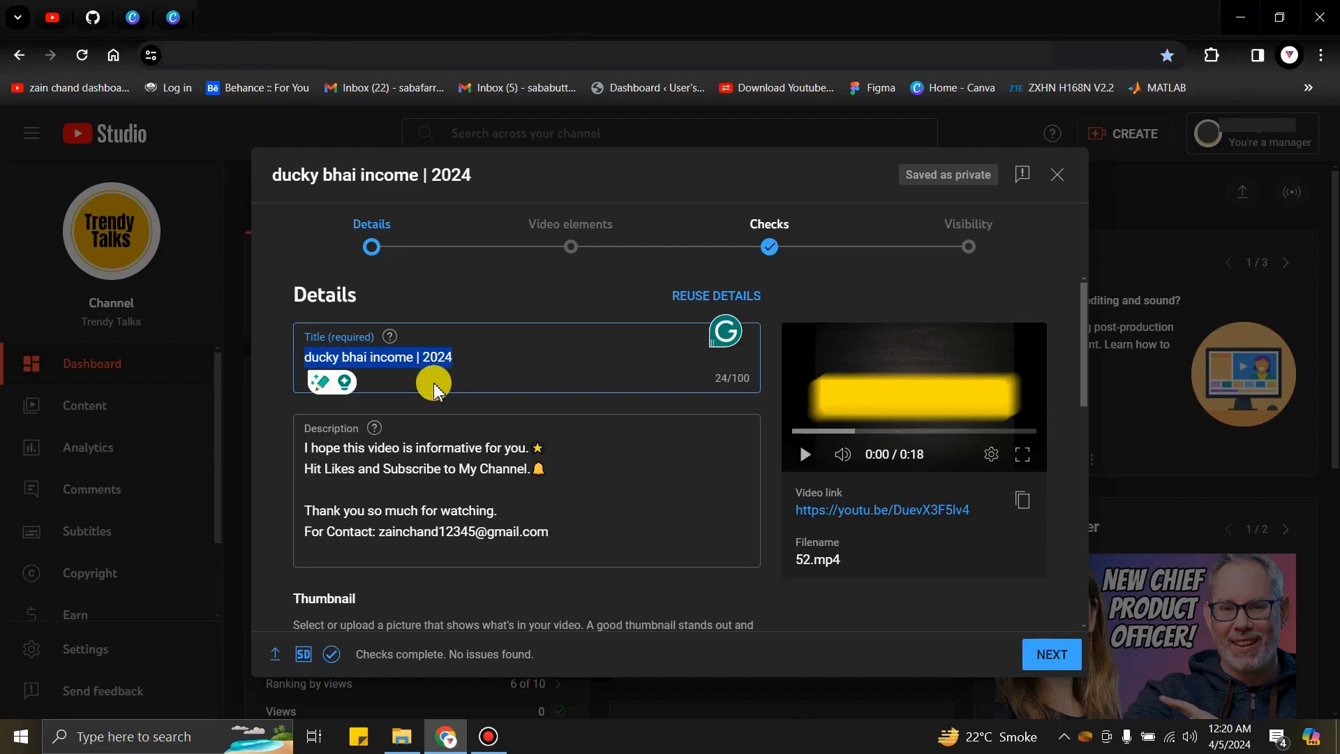
{"action": "left_click", "coordinate": [1051, 652]}
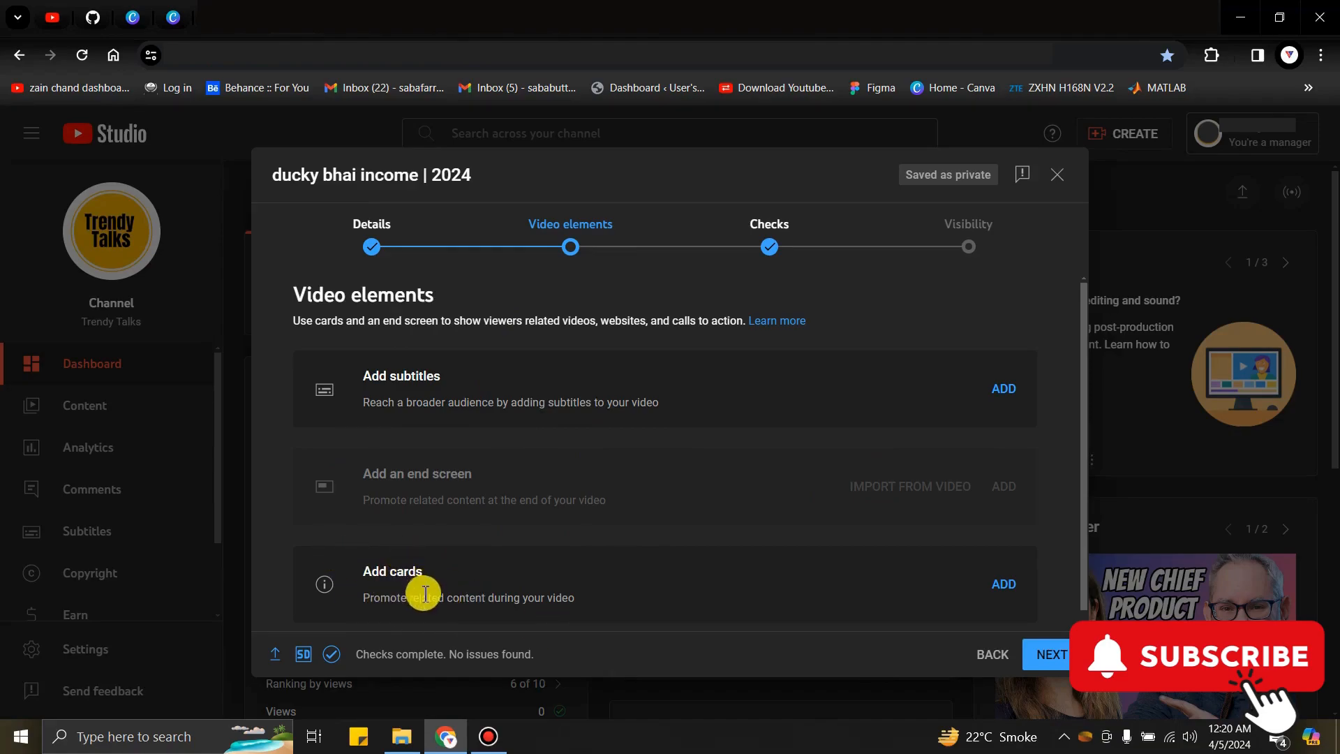
{"action": "left_click", "coordinate": [1002, 389]}
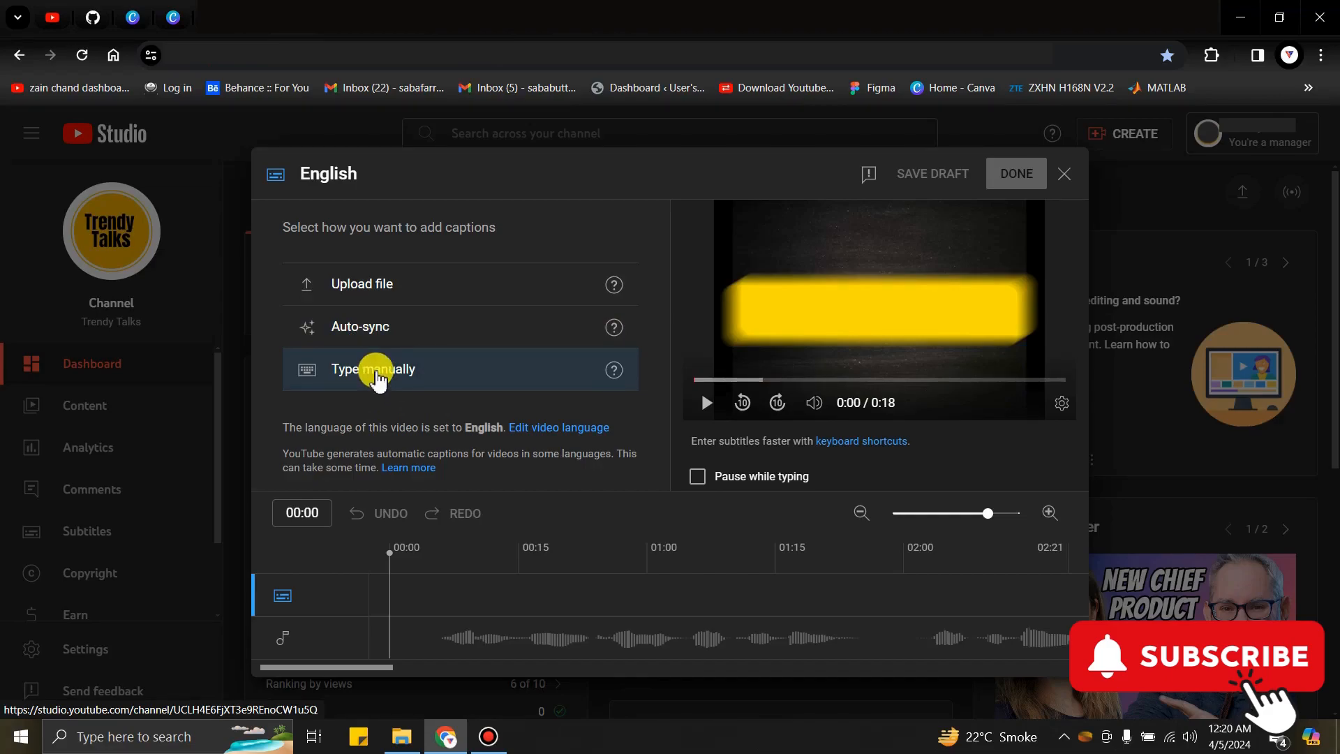
{"action": "left_click", "coordinate": [377, 377]}
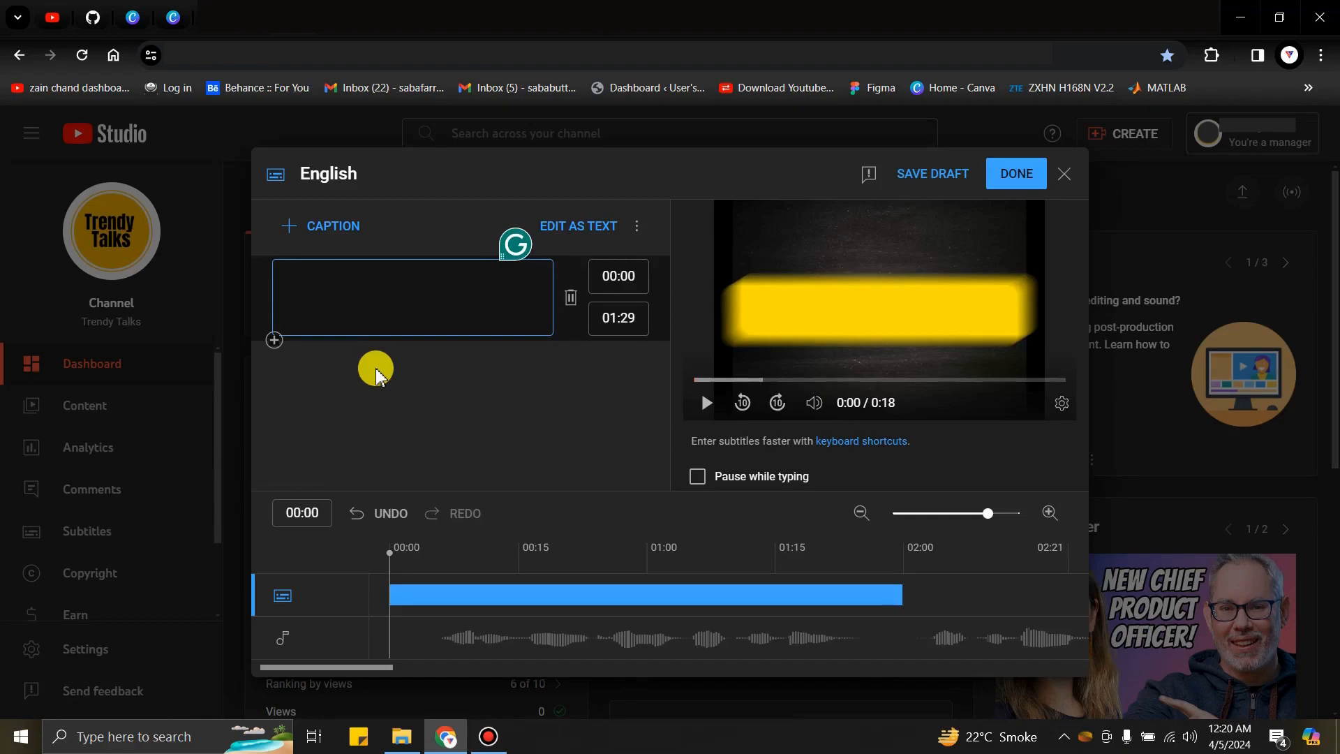
{"action": "key", "text": "ctrl+v"}
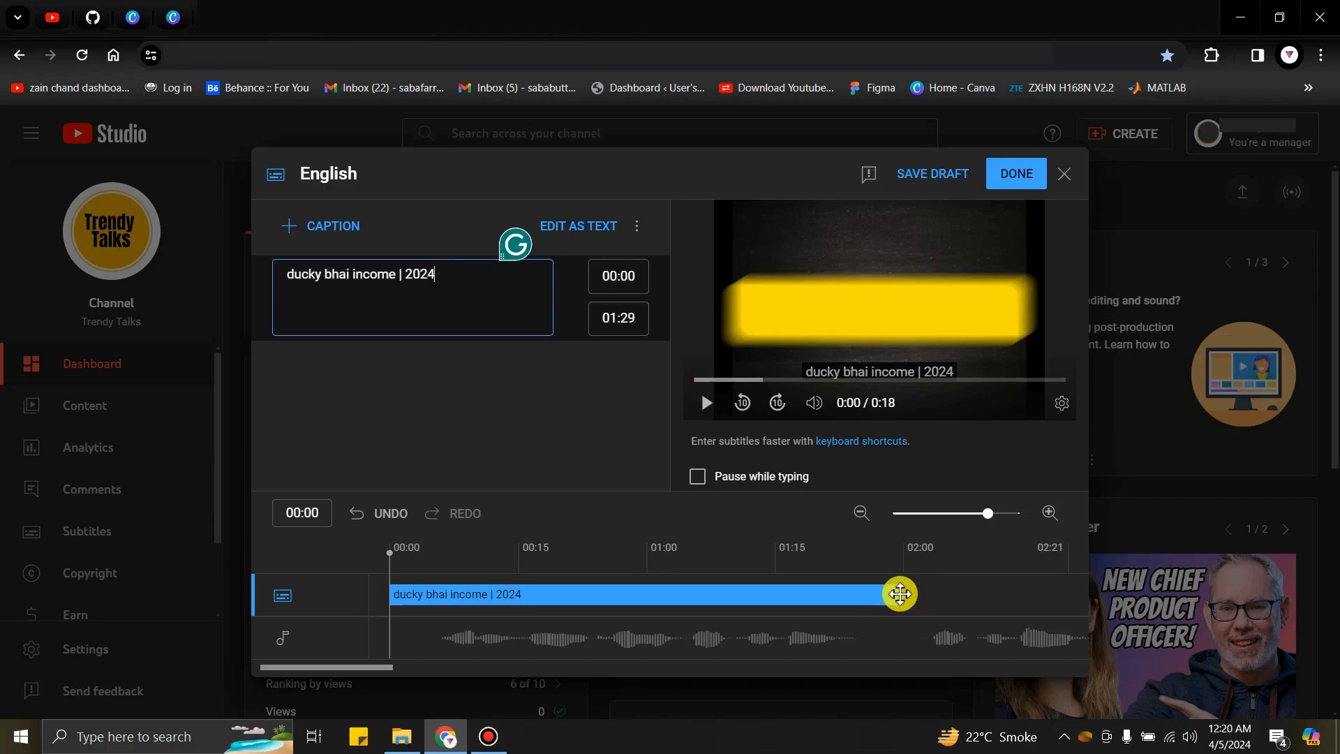
{"action": "left_click", "coordinate": [900, 593]}
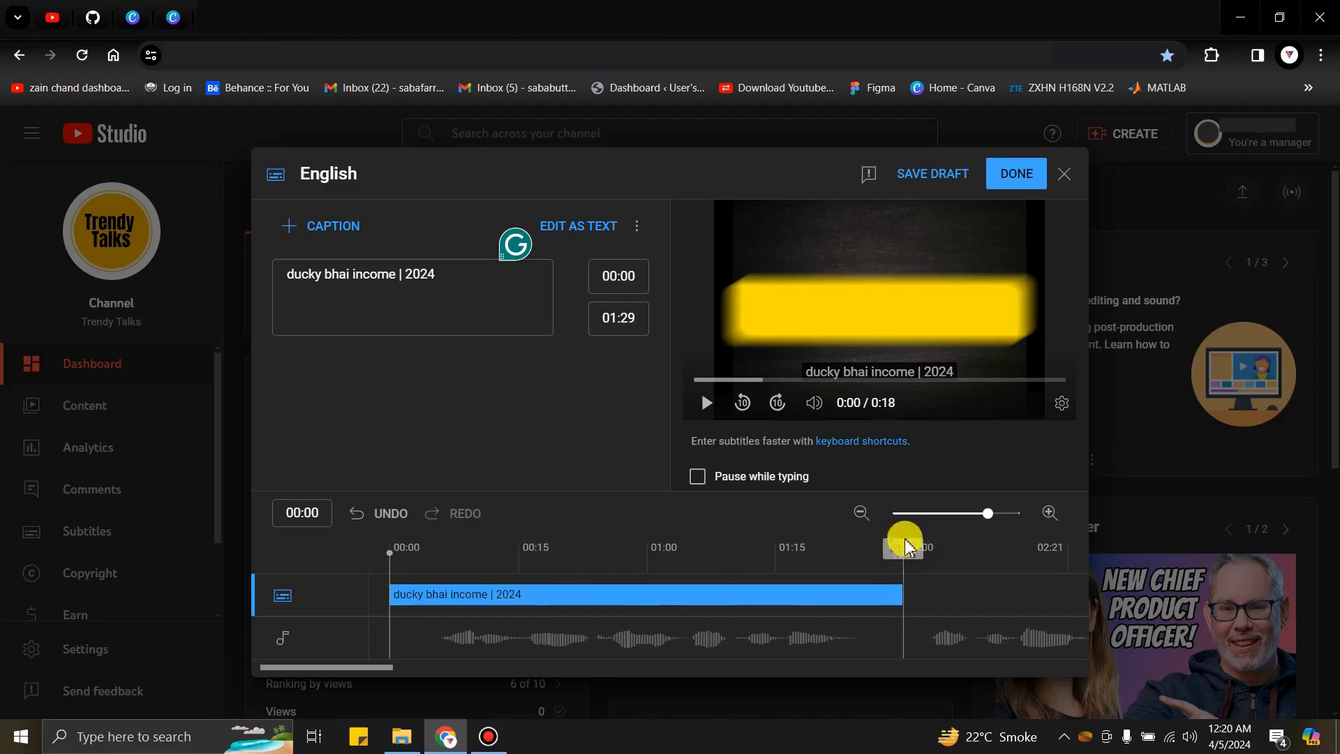
{"action": "left_click", "coordinate": [1013, 178]}
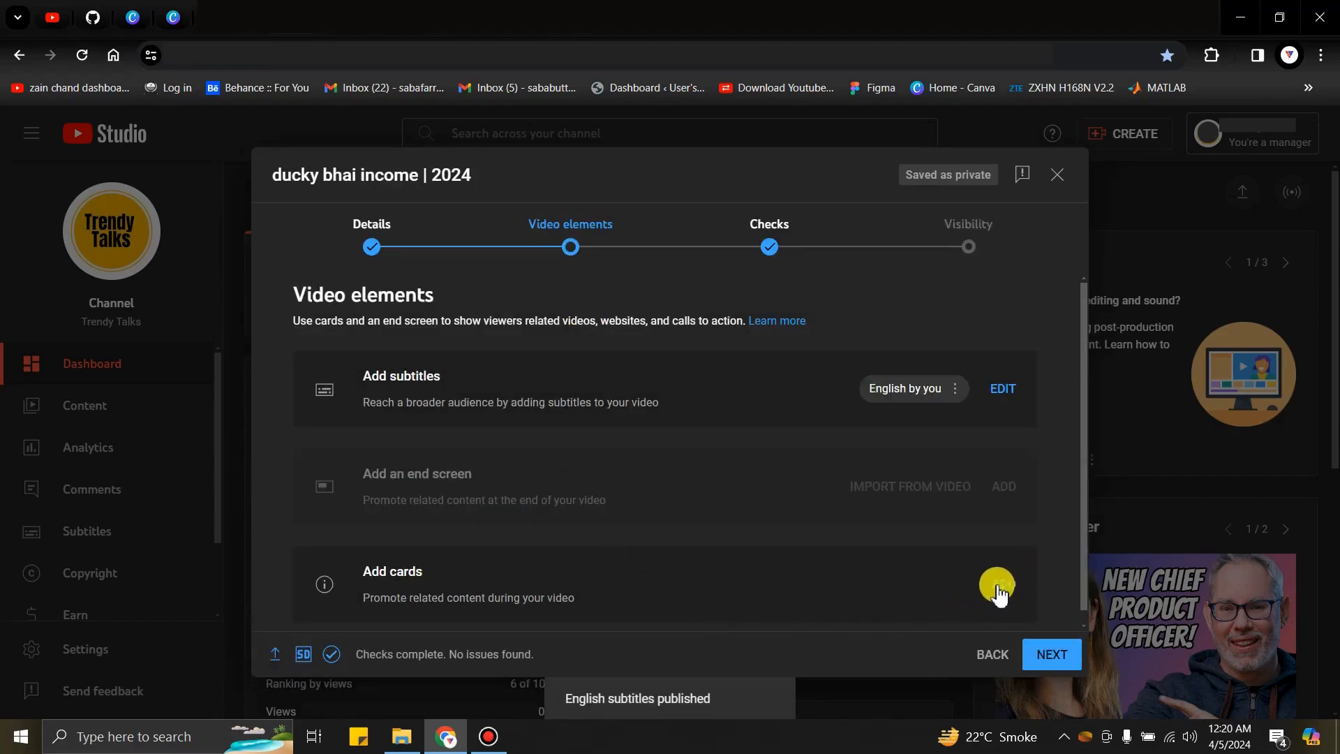
Step: Look at the available card types without adding any, and proceed through the checks to the Visibility stage
{"action": "left_click", "coordinate": [996, 590]}
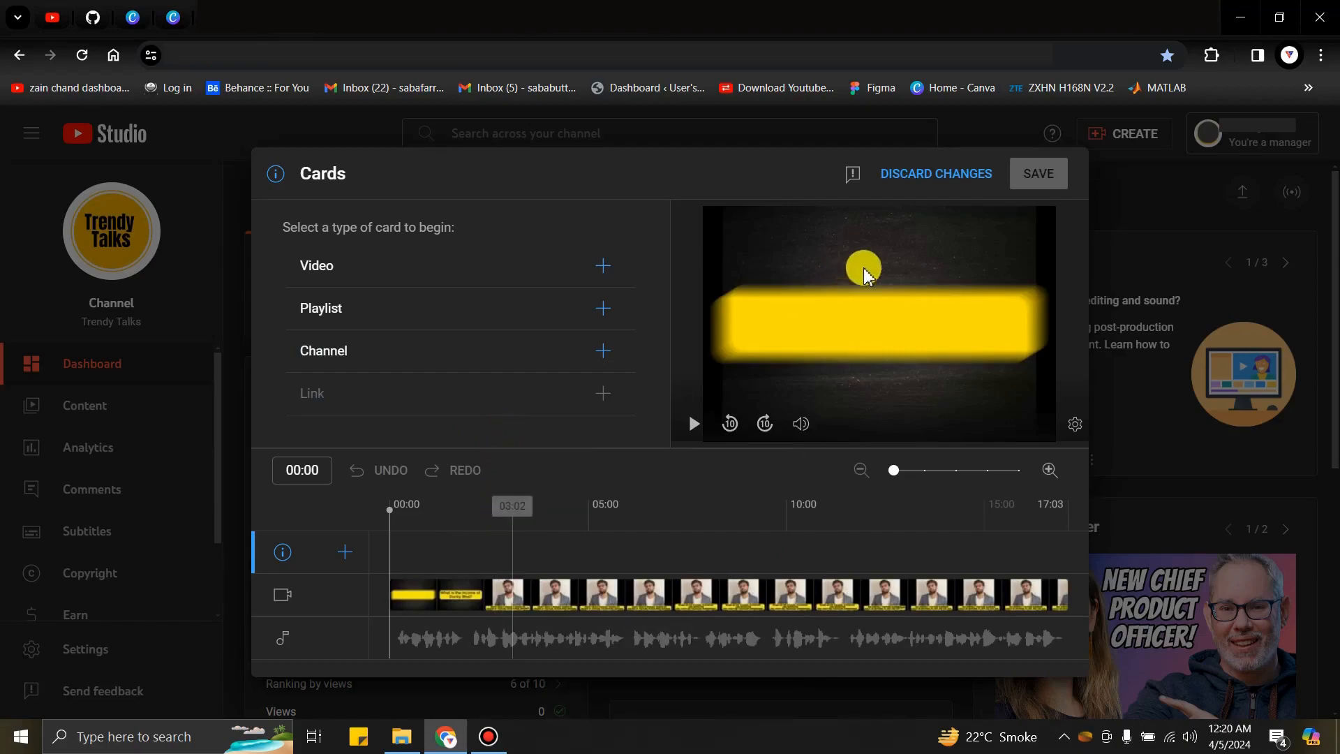
{"action": "left_click", "coordinate": [963, 176]}
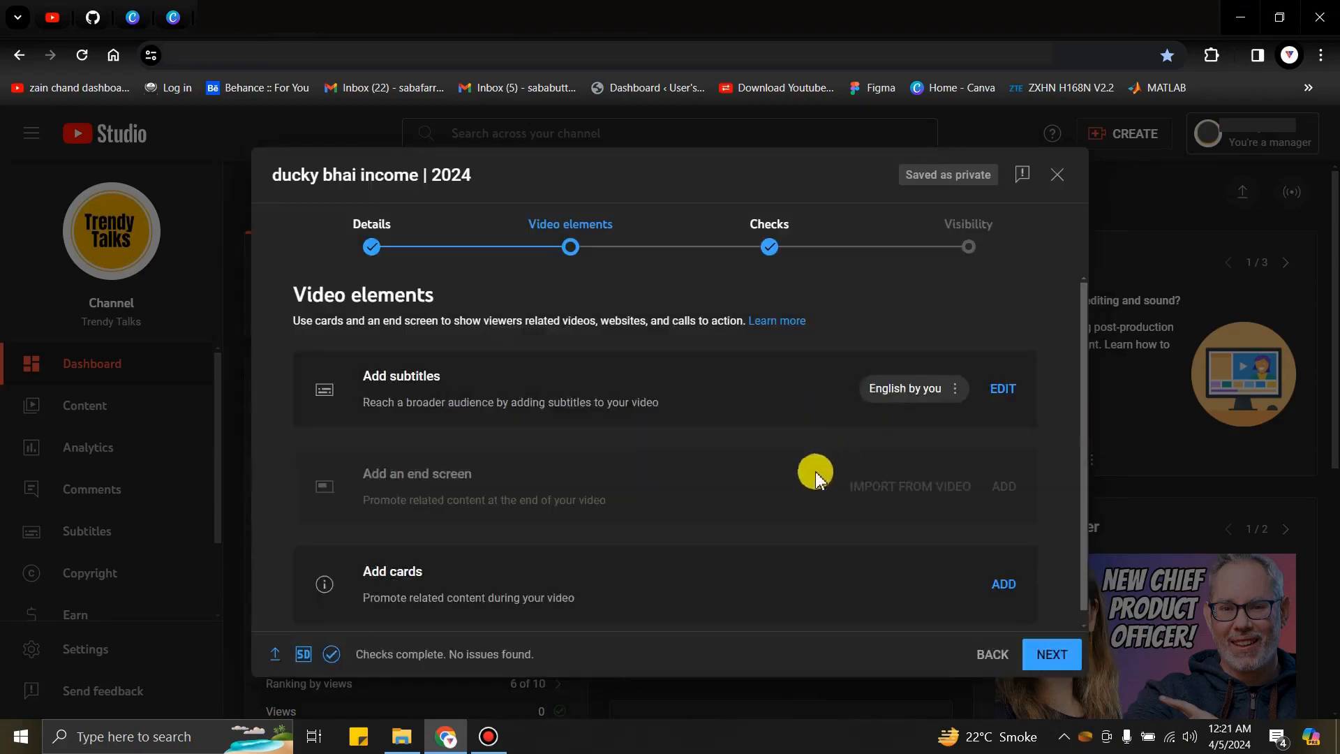
{"action": "left_click", "coordinate": [1053, 656]}
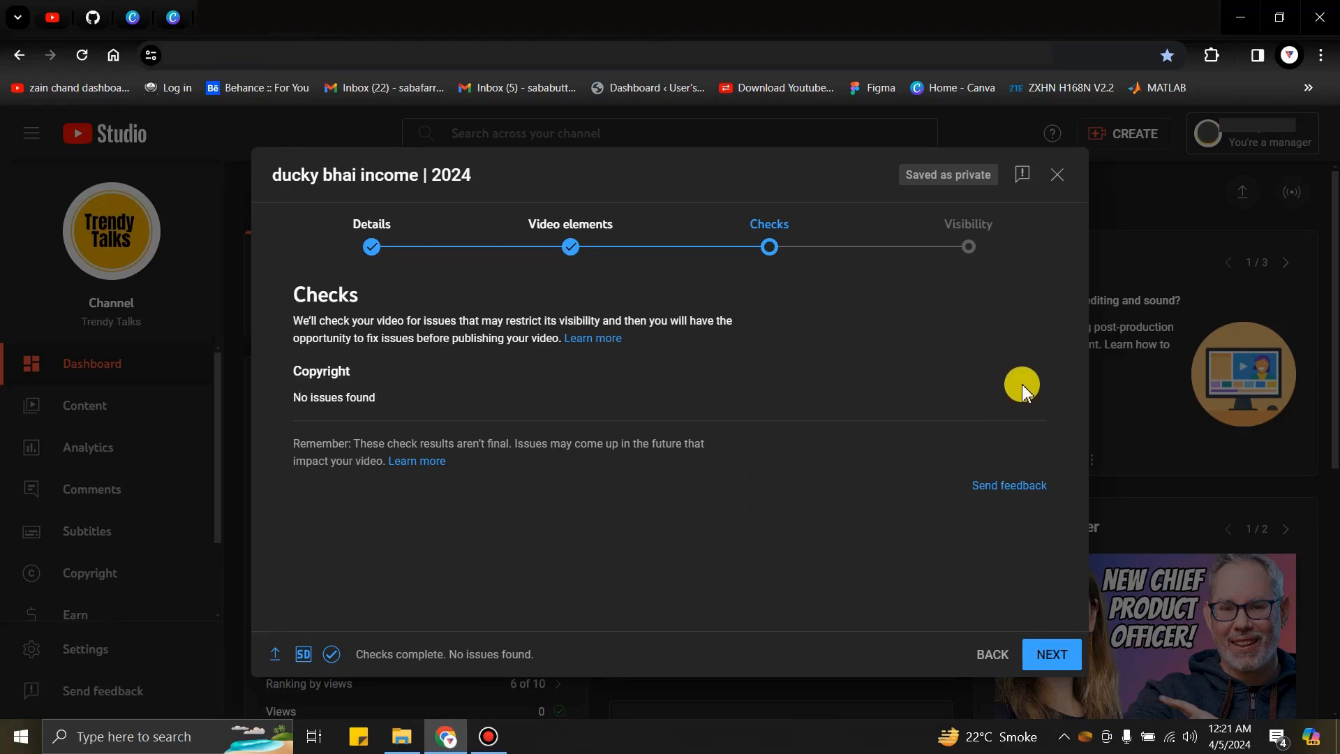
{"action": "mouse_move", "coordinate": [304, 654]}
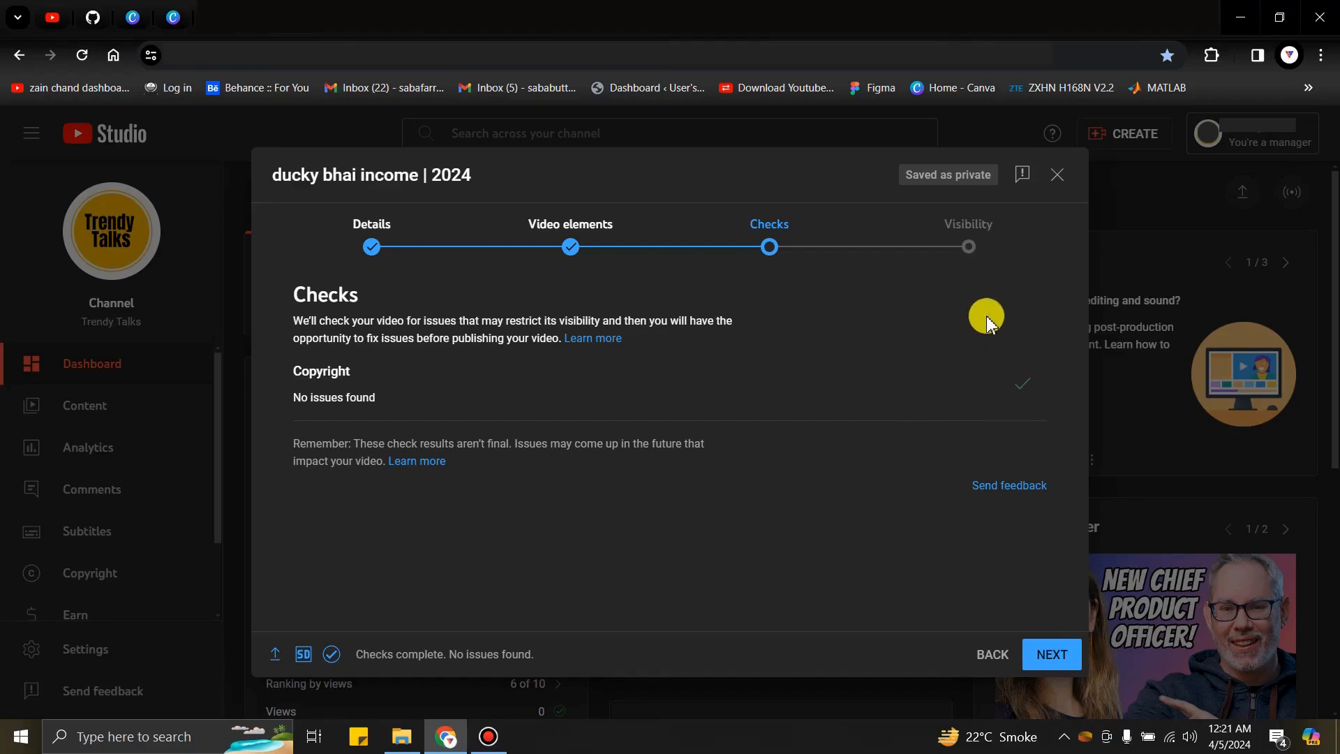
{"action": "left_click", "coordinate": [955, 243]}
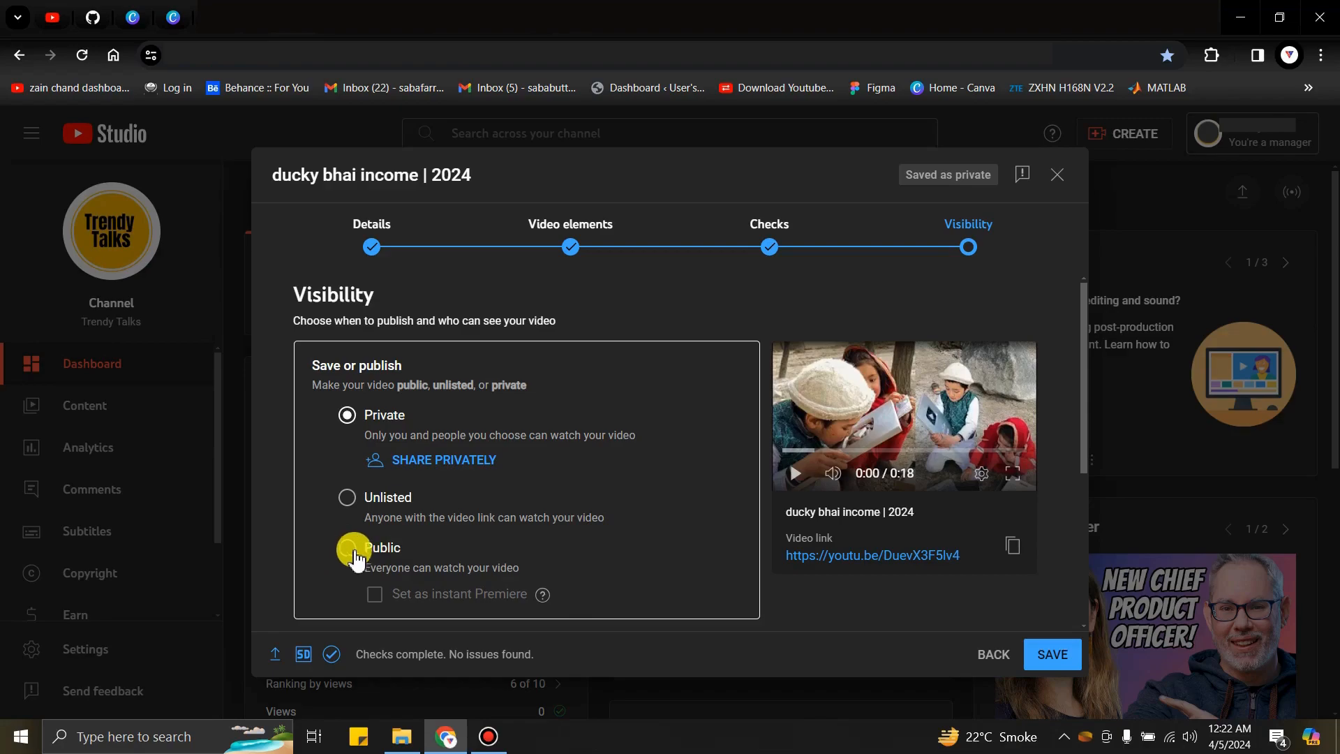
Step: Look at the Schedule options for making the video public, and return to the Save or publish choices
{"action": "scroll", "coordinate": [419, 564], "scroll_direction": "down", "scroll_amount": 3}
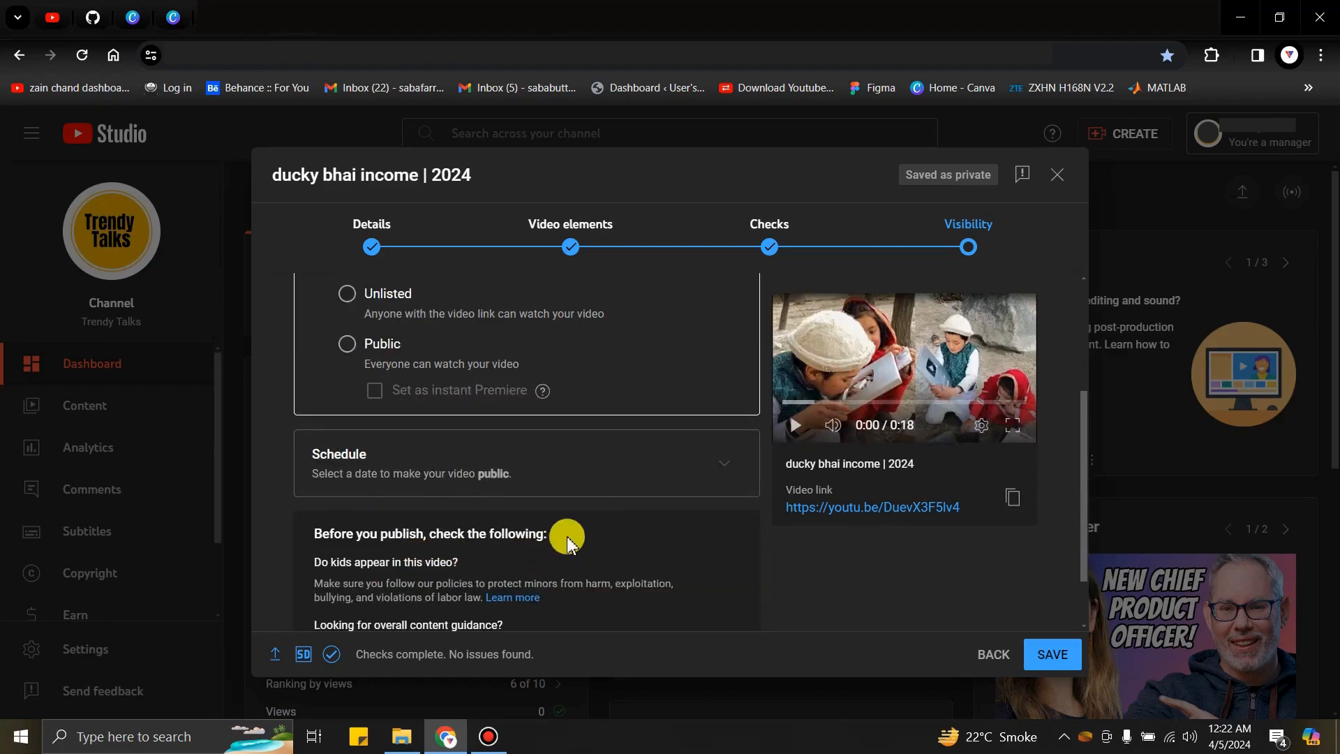
{"action": "left_click", "coordinate": [726, 475]}
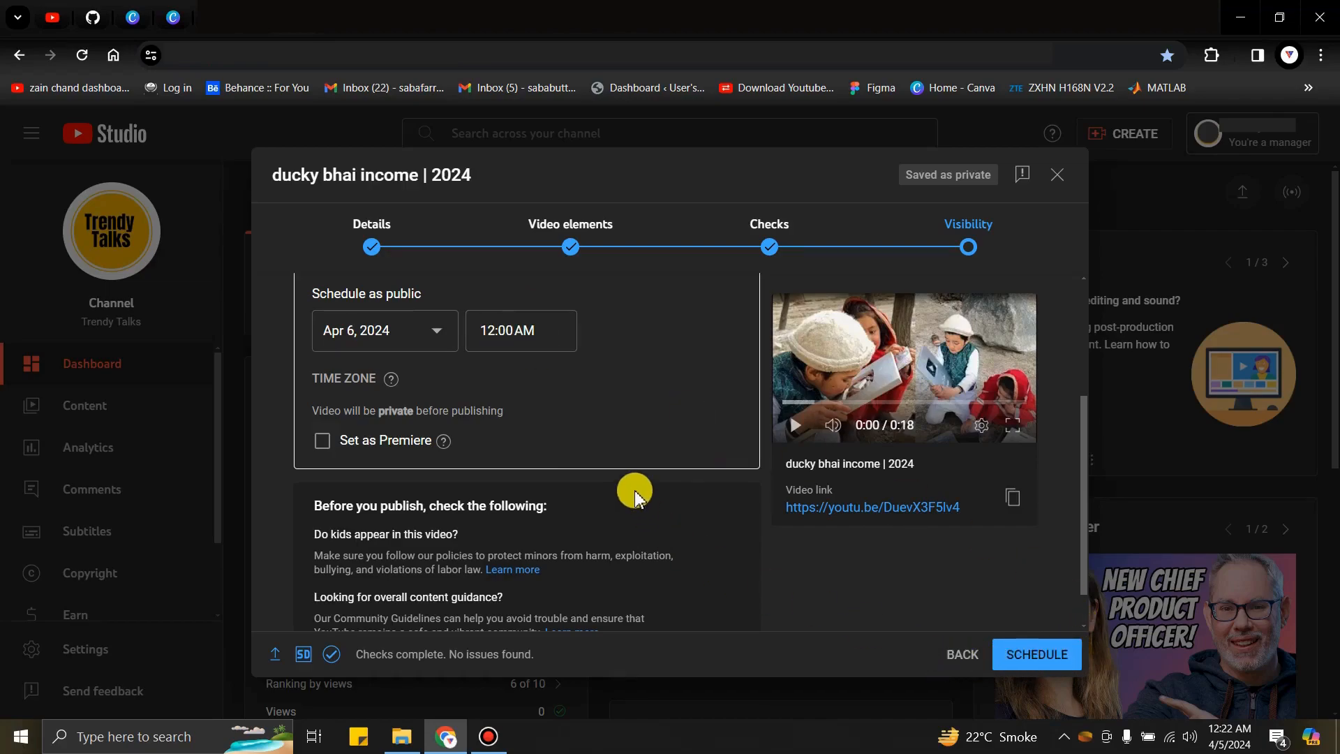
{"action": "scroll", "coordinate": [628, 487], "scroll_direction": "up", "scroll_amount": 2}
{"action": "left_click", "coordinate": [712, 391]}
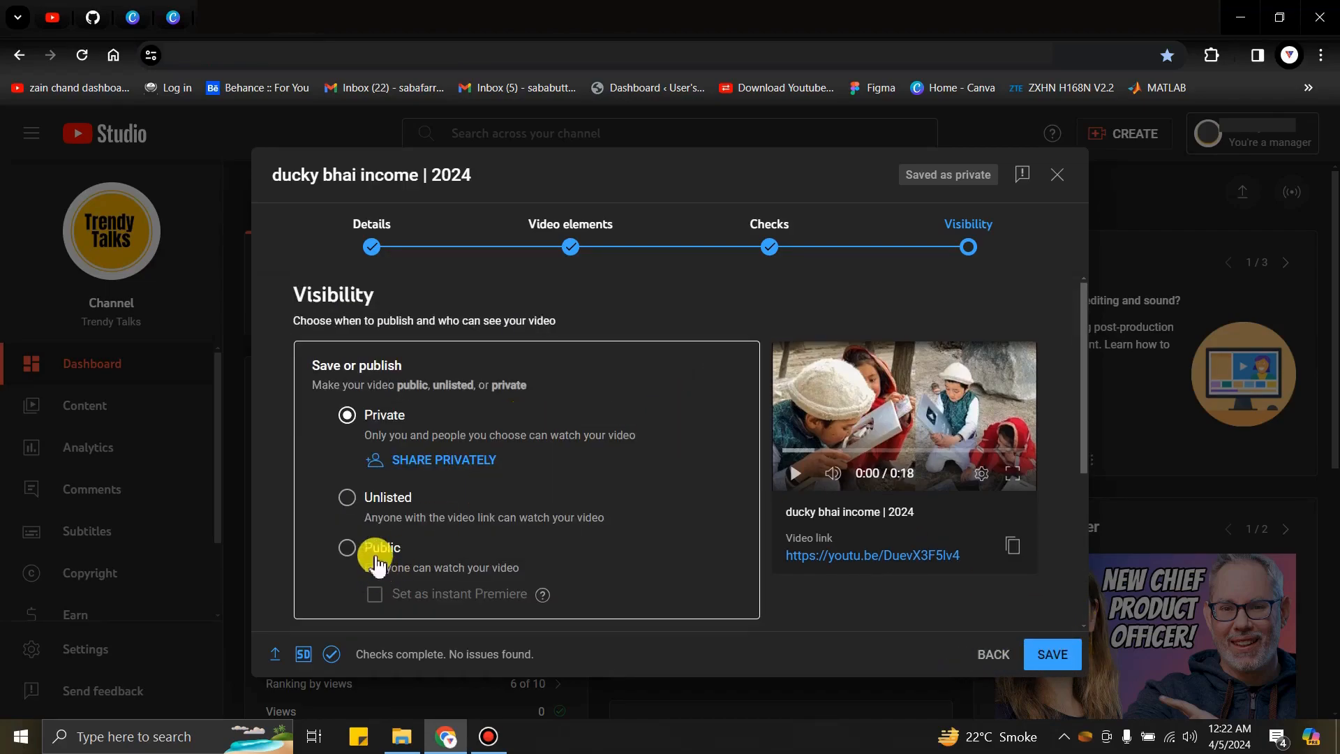
Step: Set the video's visibility to Public, publish it and dismiss the sharing dialog
{"action": "left_click", "coordinate": [352, 548]}
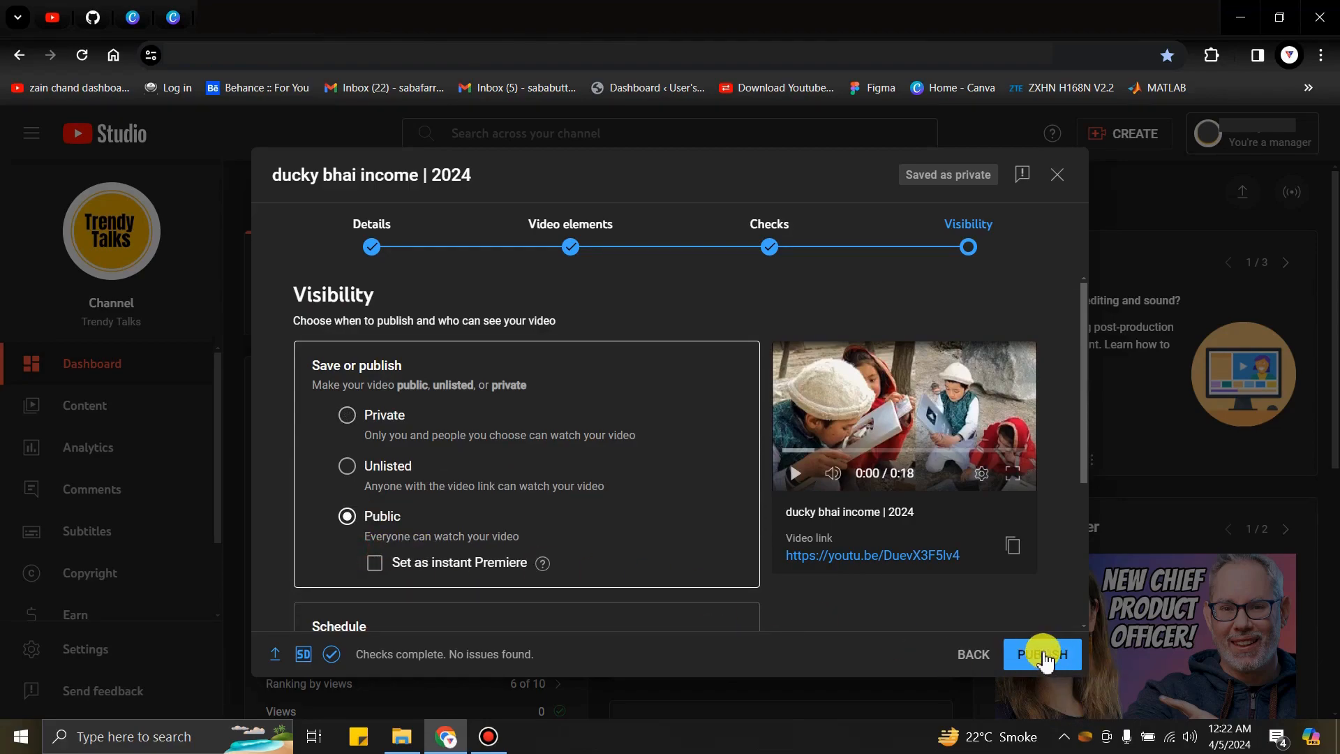
{"action": "left_click", "coordinate": [1043, 655]}
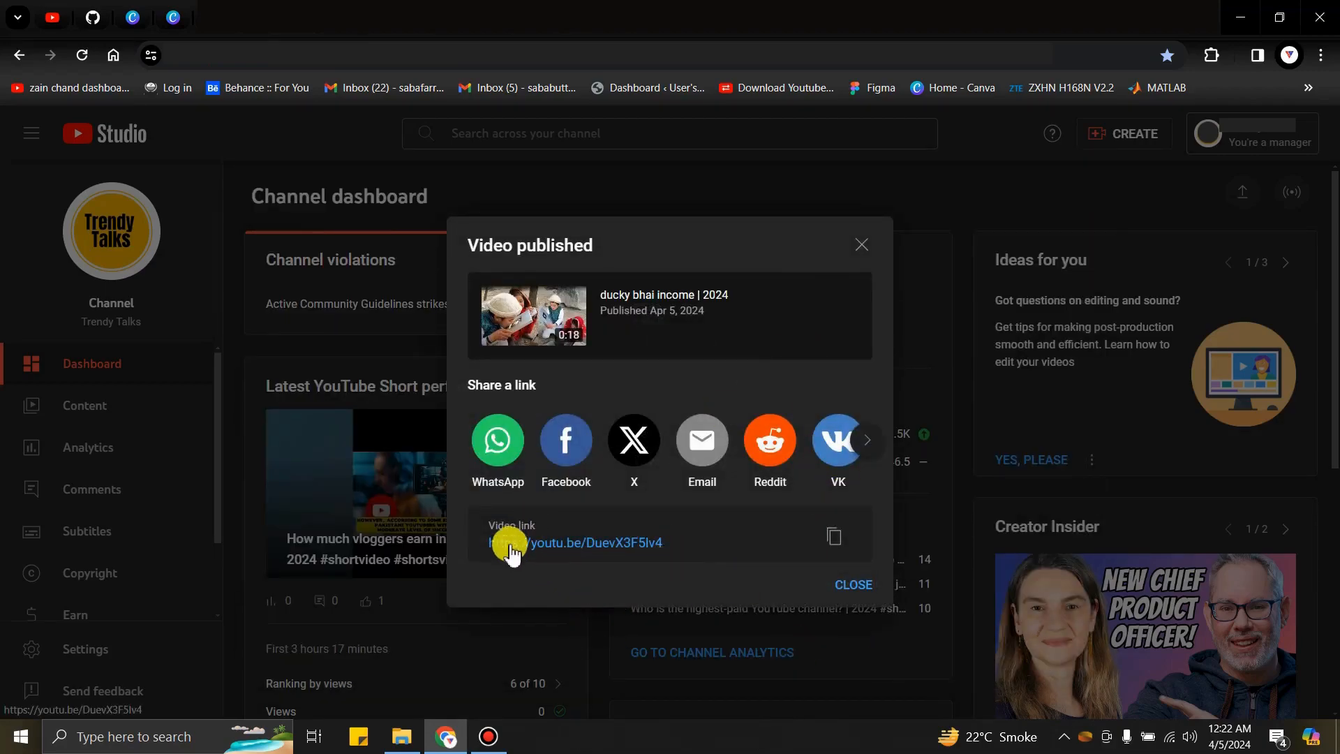
{"action": "left_click", "coordinate": [862, 244]}
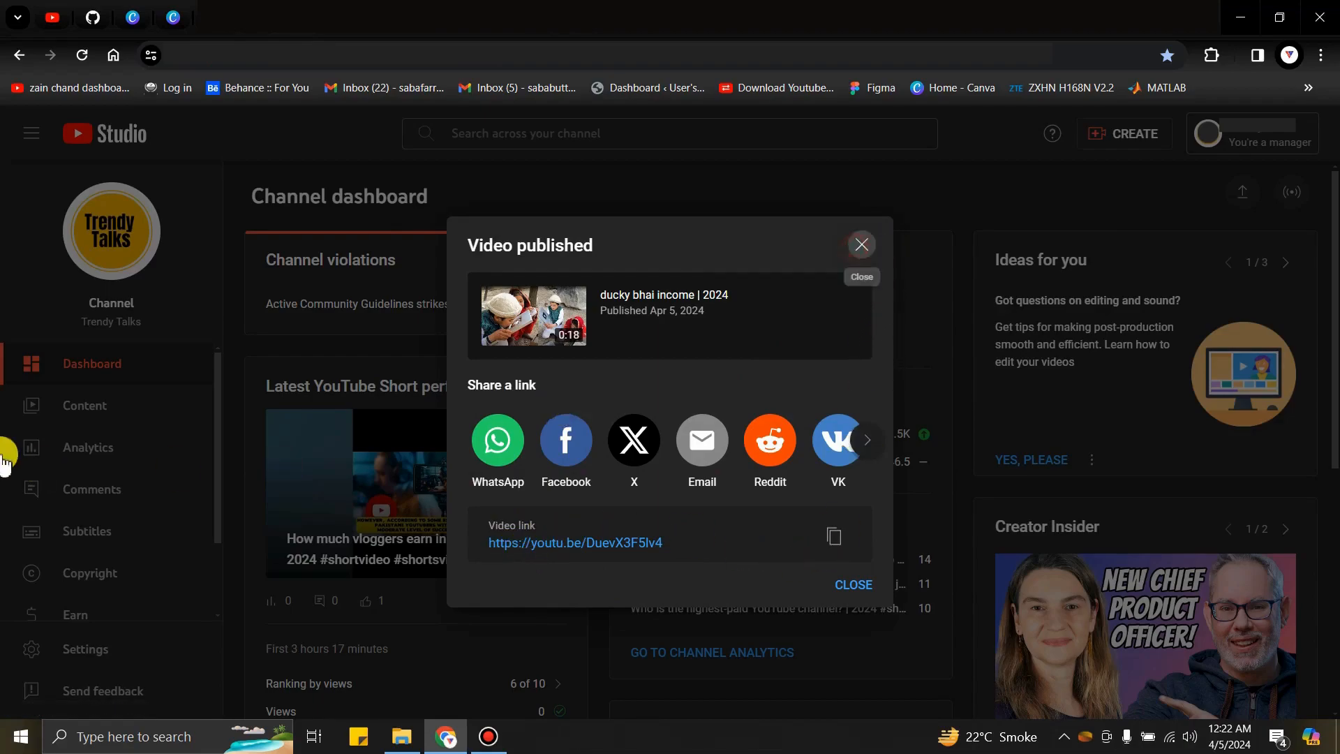
Step: In the channel content list, view the new video's title and description editor and cancel it
{"action": "left_click", "coordinate": [125, 417]}
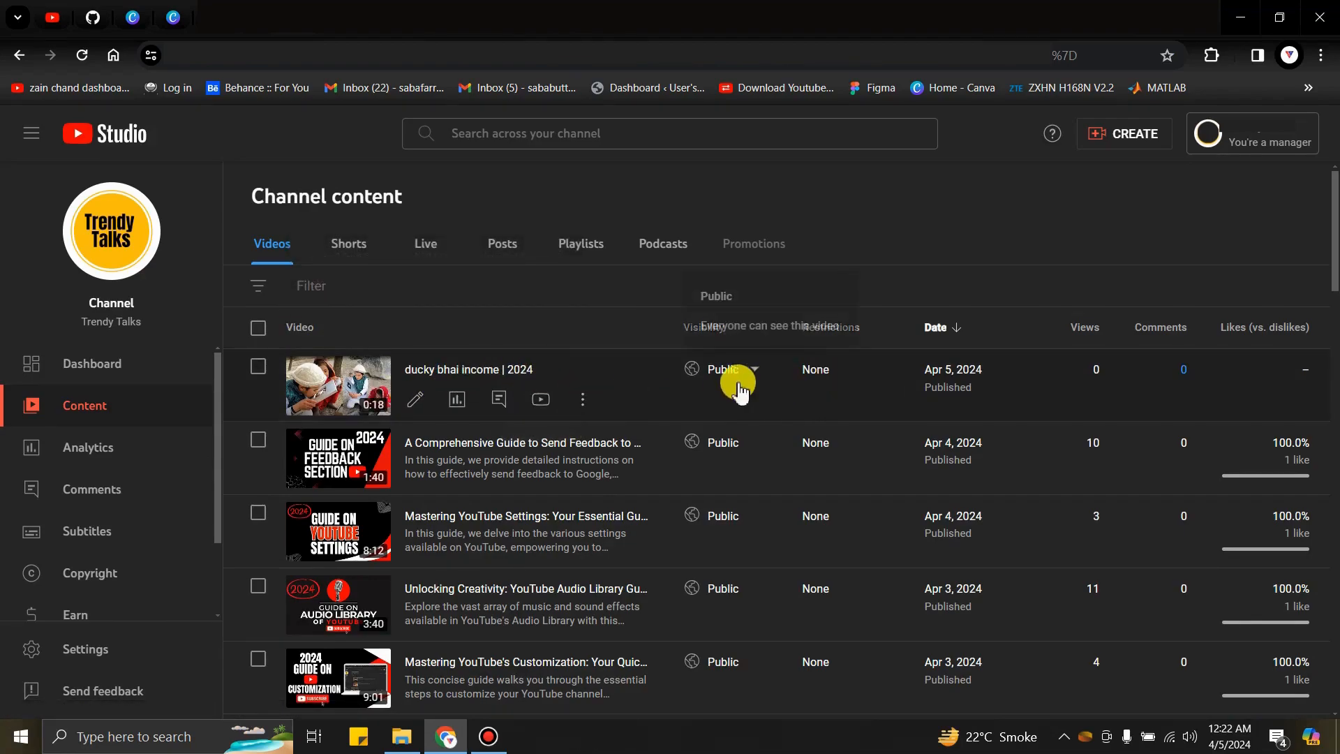
{"action": "left_click", "coordinate": [583, 399]}
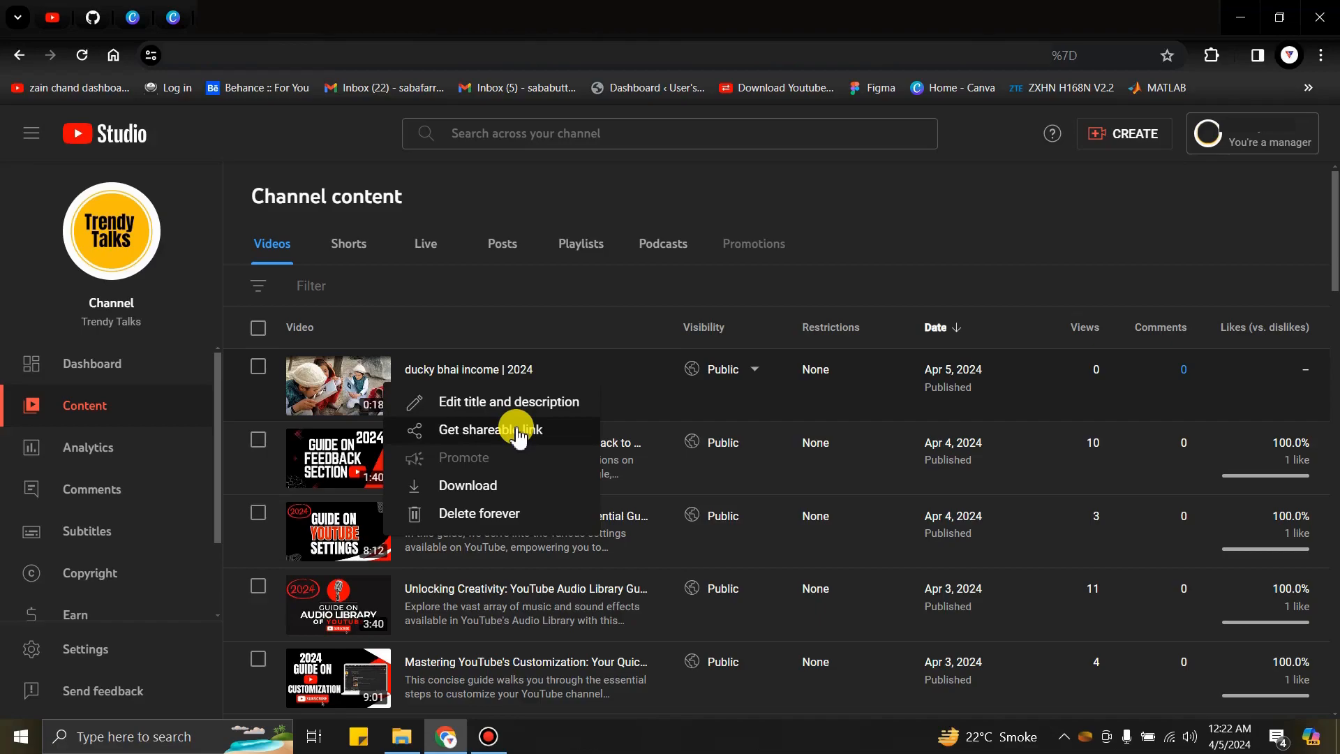
{"action": "left_click", "coordinate": [465, 413]}
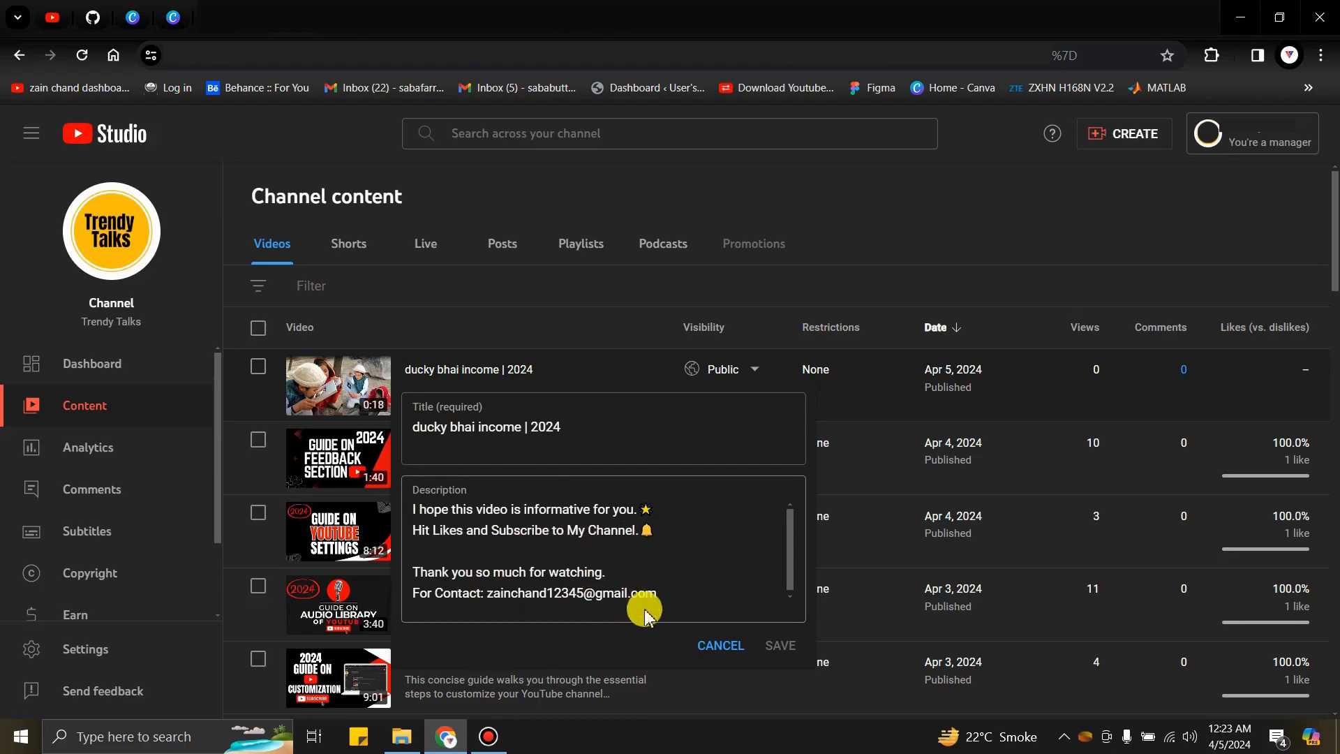
{"action": "left_click", "coordinate": [718, 645]}
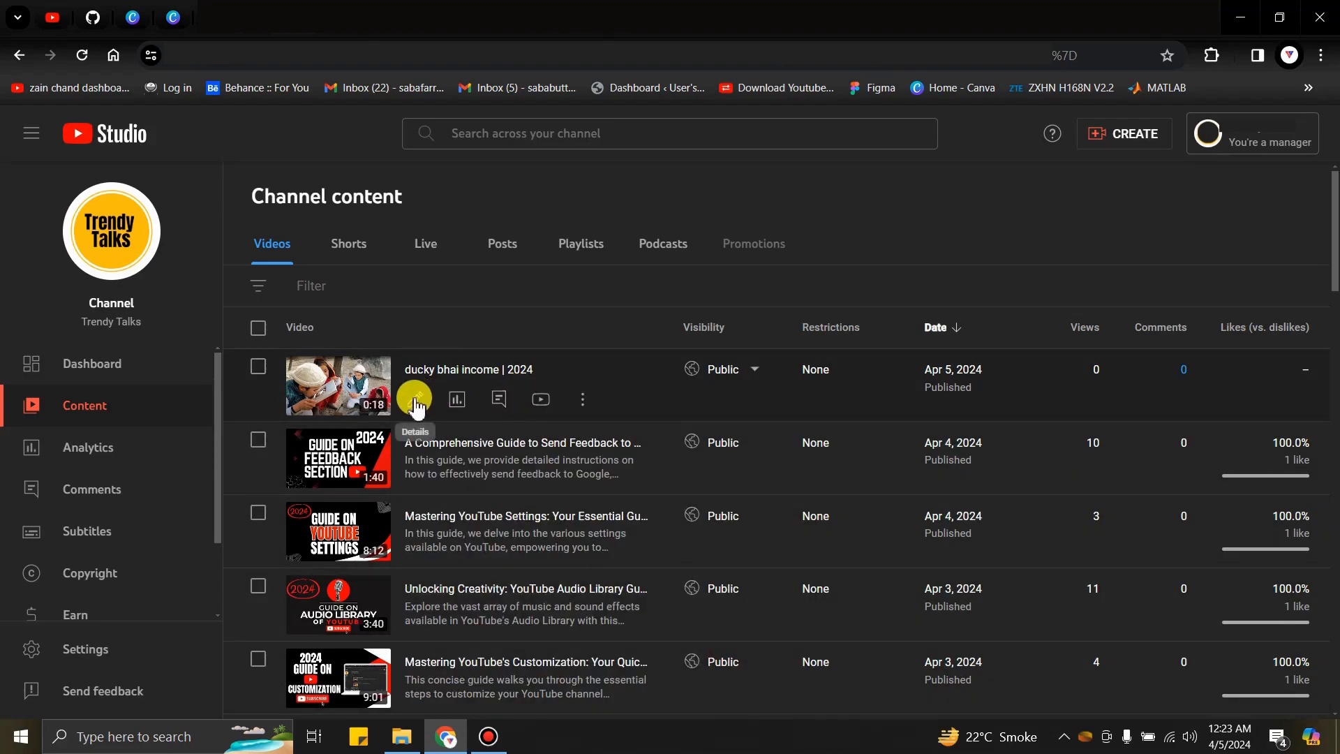
Step: Review the published video's full details, including description, thumbnail, playlist and audience settings, and return to the channel content list
{"action": "left_click", "coordinate": [416, 401]}
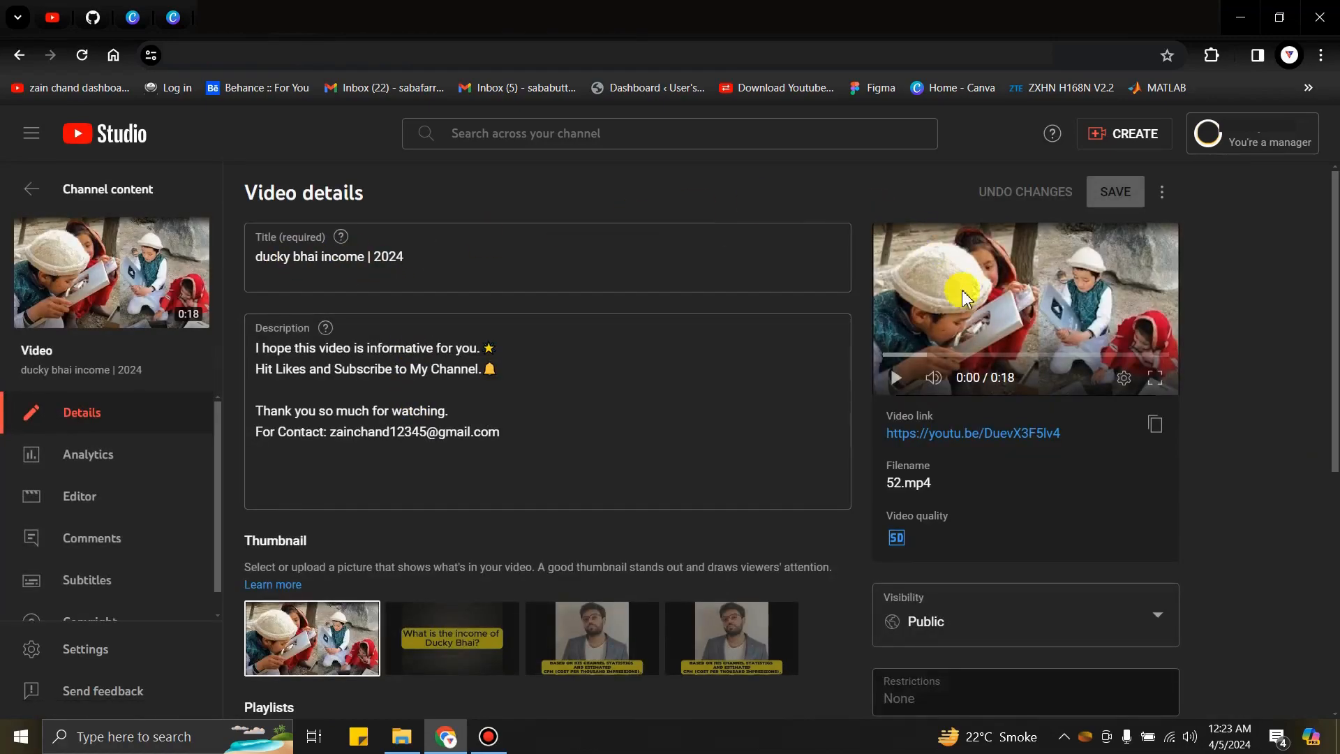
{"action": "scroll", "coordinate": [349, 391], "scroll_direction": "down", "scroll_amount": 6}
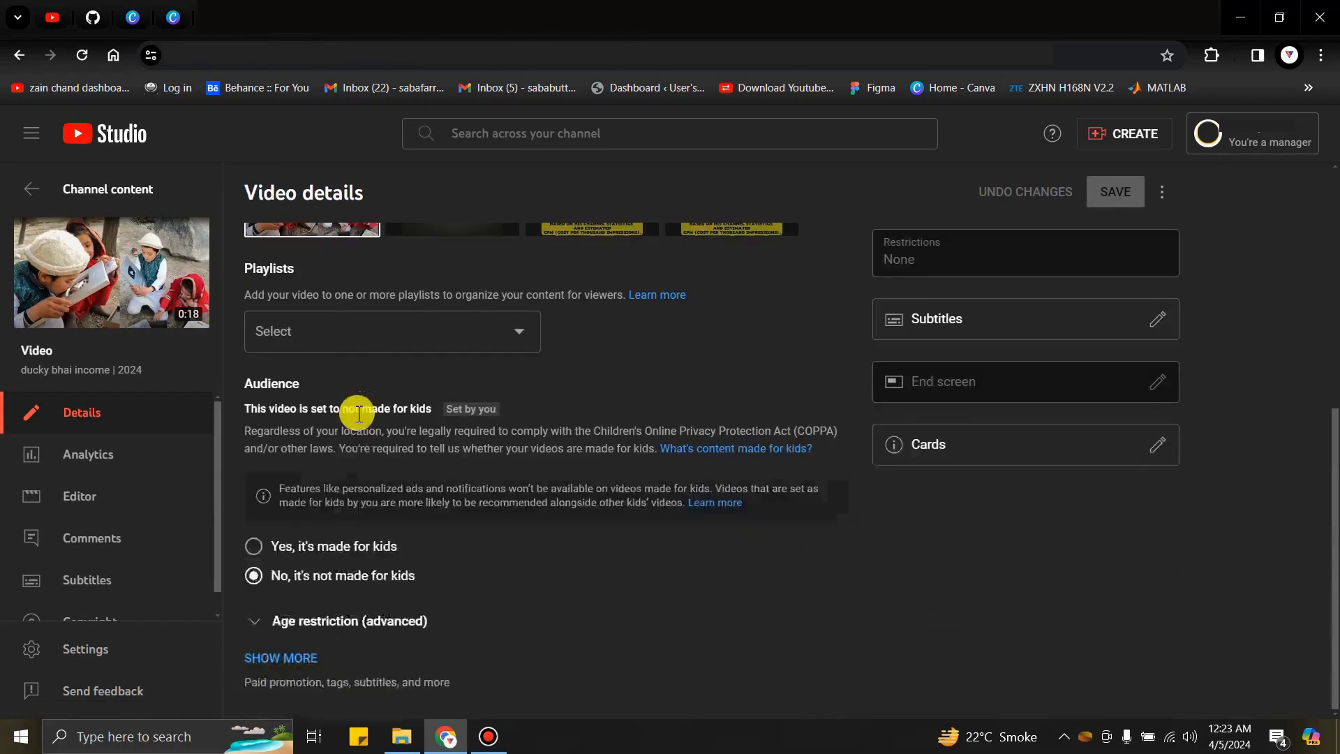
{"action": "scroll", "coordinate": [353, 454], "scroll_direction": "up", "scroll_amount": 3}
{"action": "scroll", "coordinate": [348, 462], "scroll_direction": "up", "scroll_amount": 3}
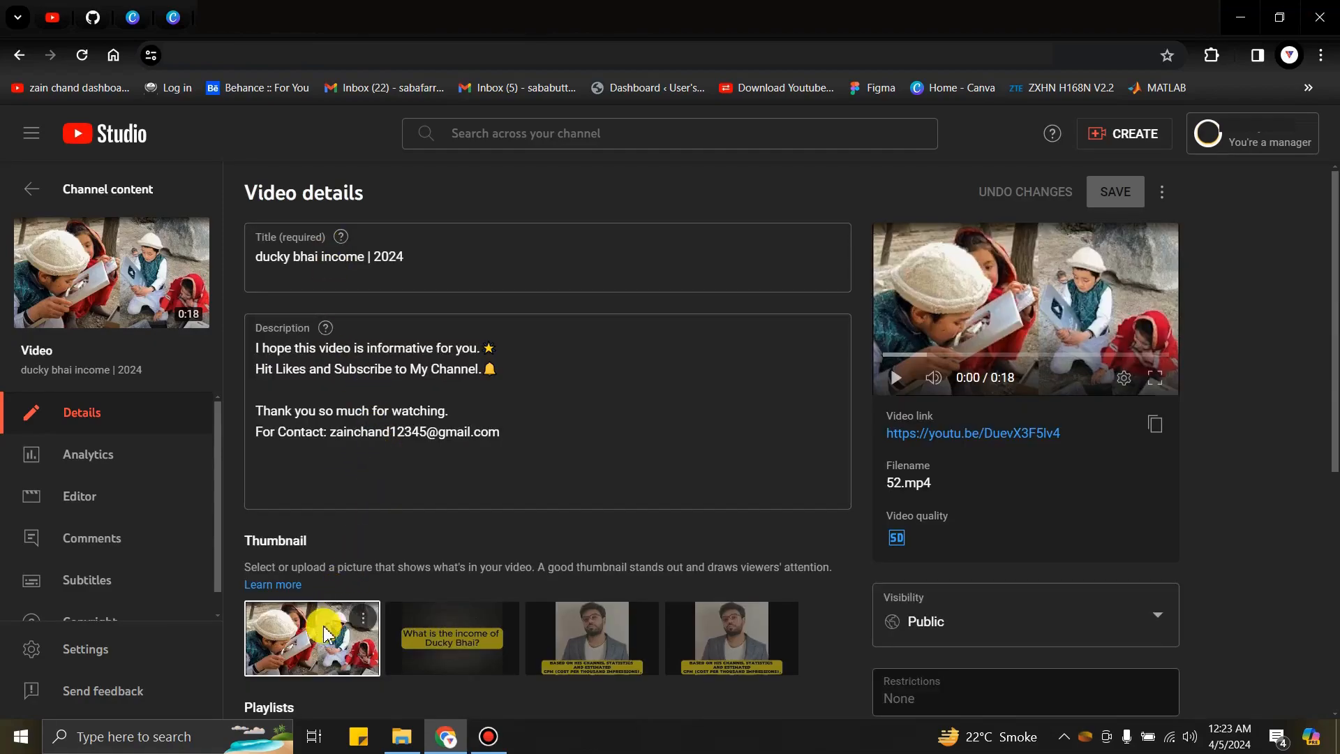
{"action": "left_click", "coordinate": [69, 189]}
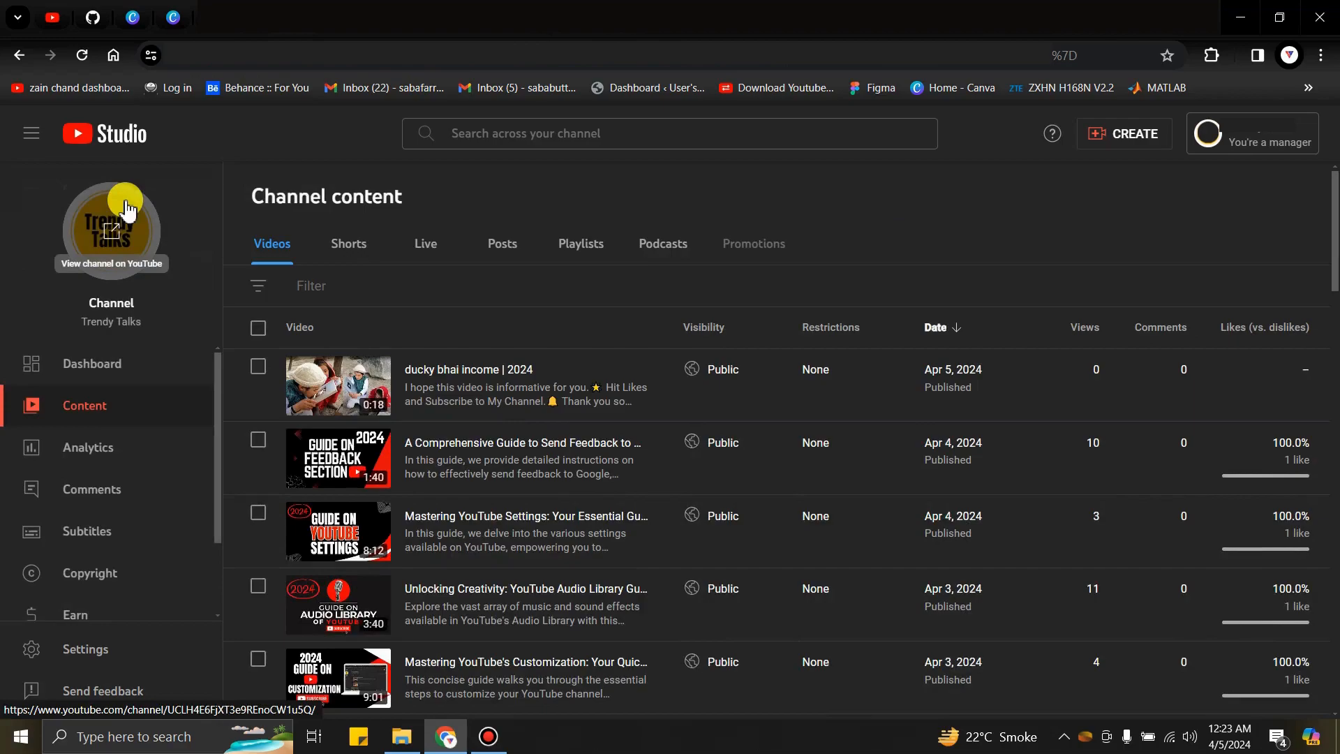